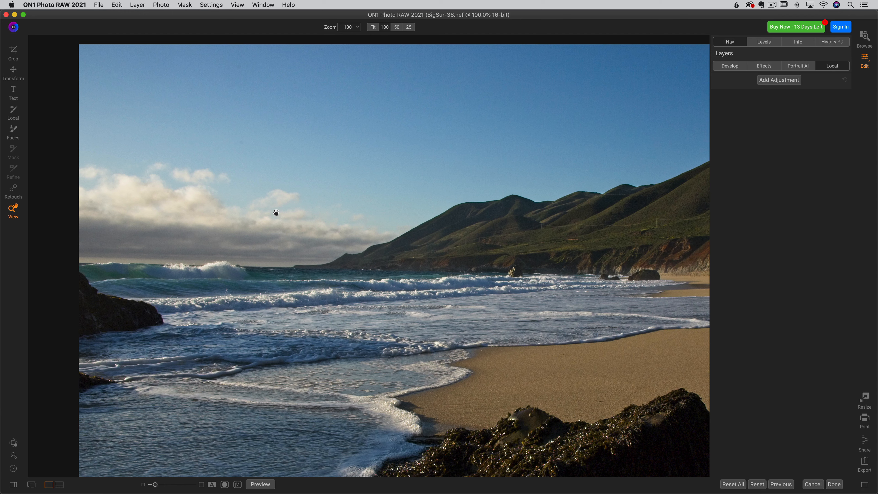
Add a local adjustment to the beach photo and make the Adjustment Brush active.
left_click(726, 67)
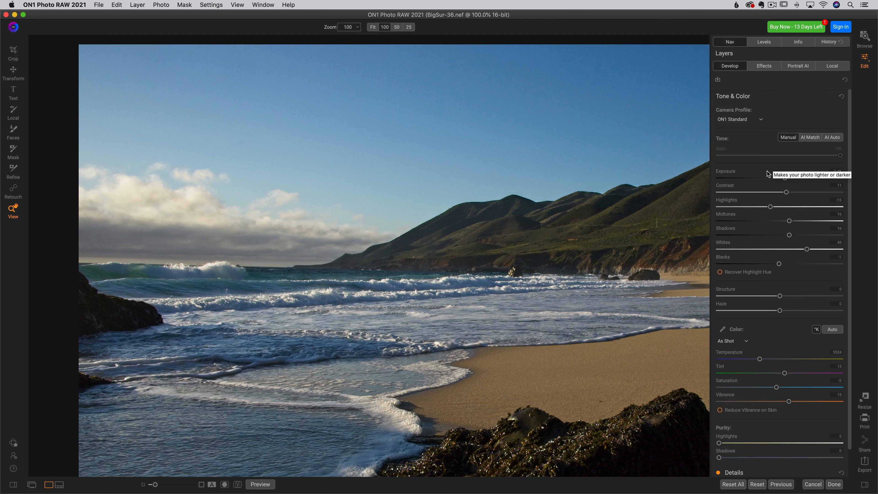
left_click(832, 67)
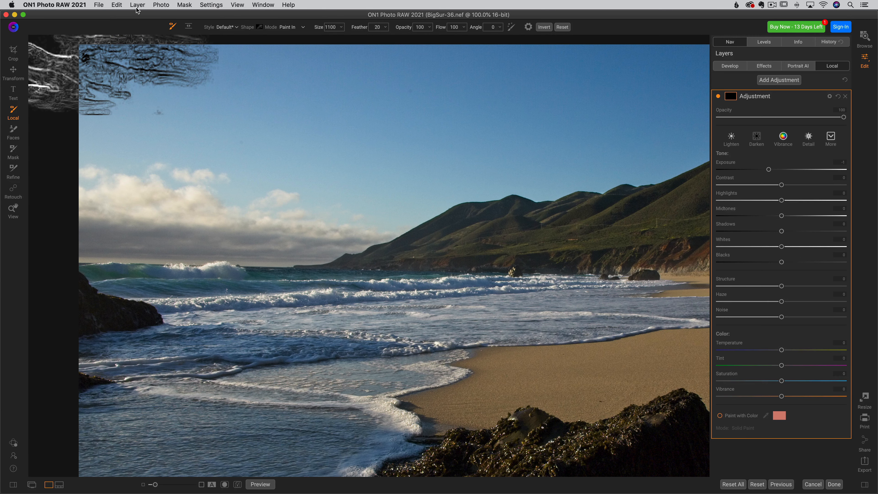
left_click(189, 27)
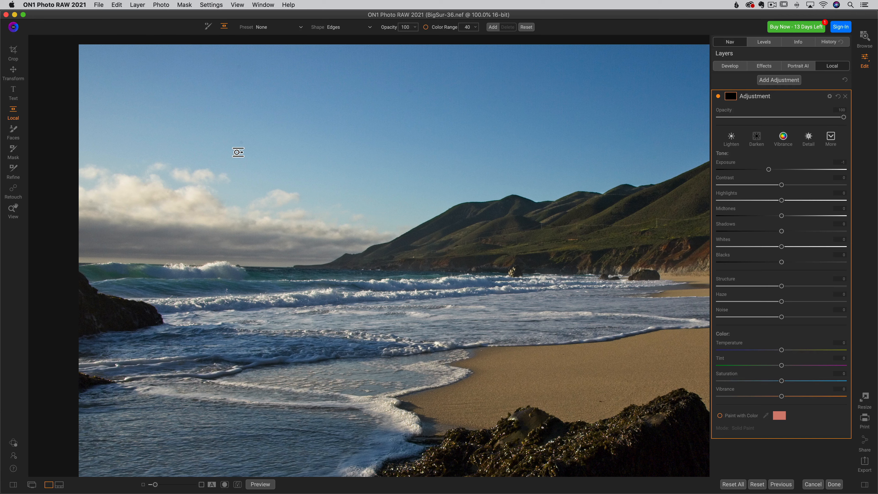
left_click(208, 26)
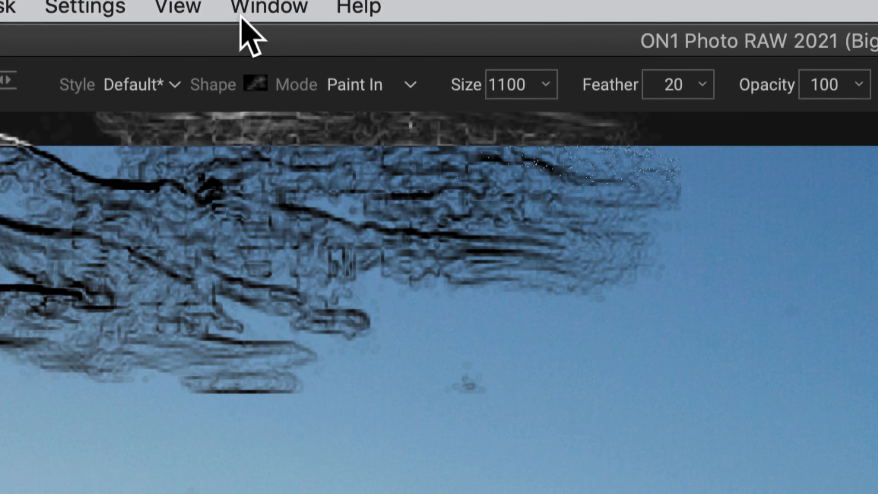
Browse the brush shapes and choose the wispy cloud shape from the Nature set.
left_click(262, 89)
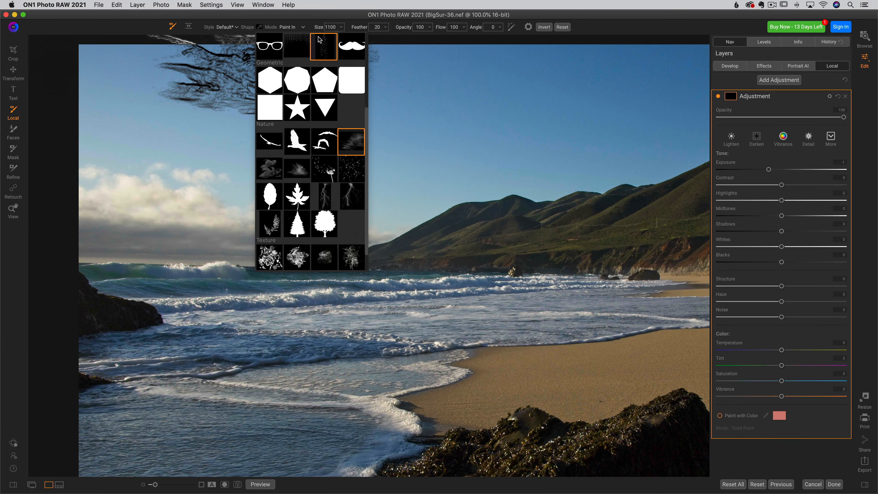
scroll(486, 493, "down", 1)
scroll(324, 147, "up", 4)
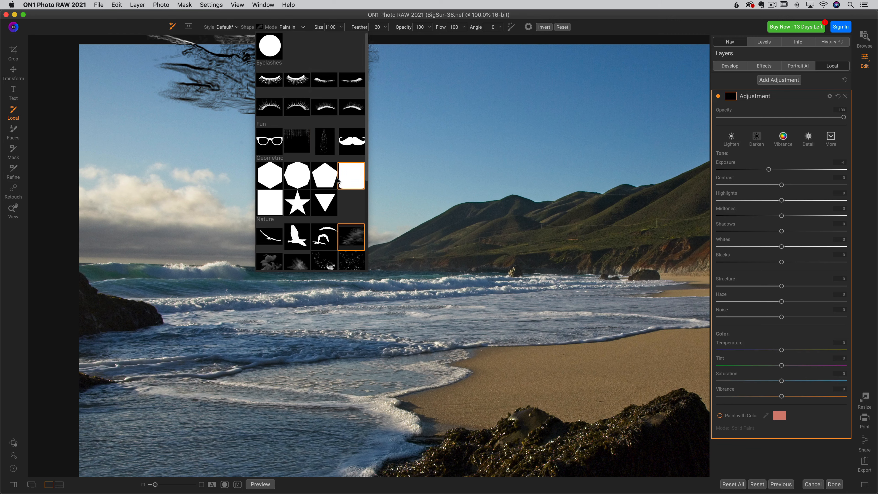
scroll(337, 177, "down", 3)
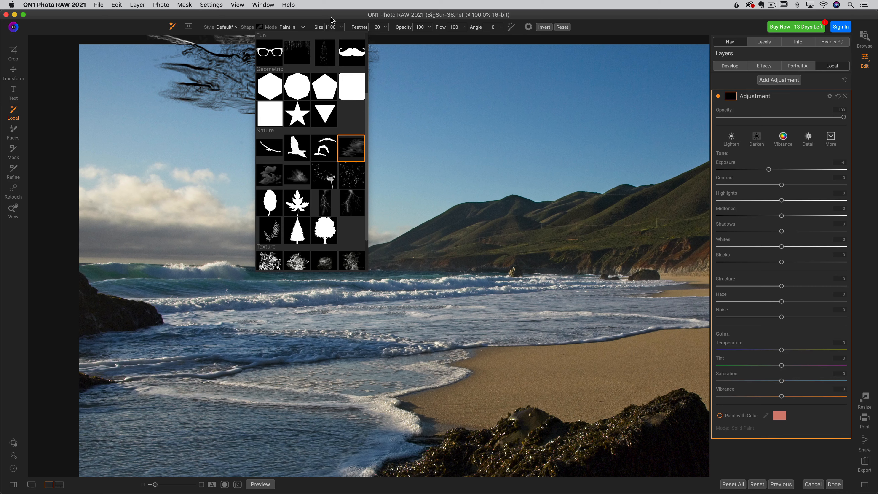
left_click(358, 147)
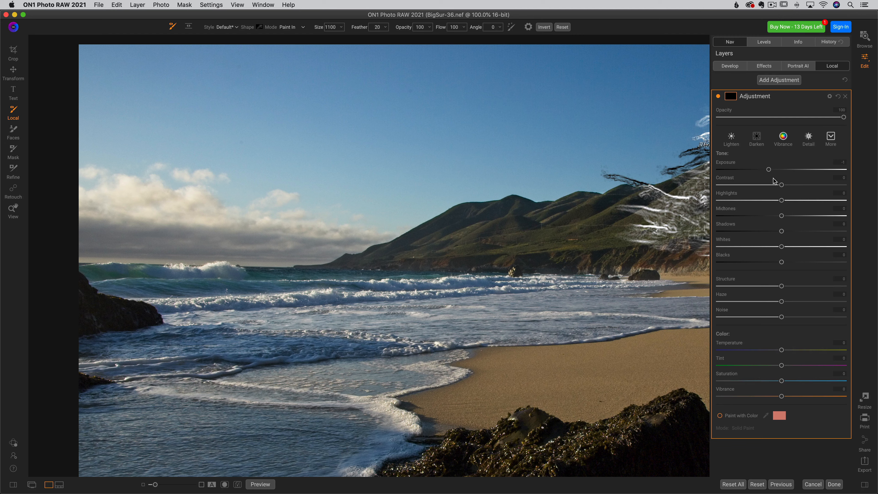
Enable Paint with Color for the adjustment and sample the paint color from the bright clouds above the horizon.
left_click_drag(770, 170, 783, 170)
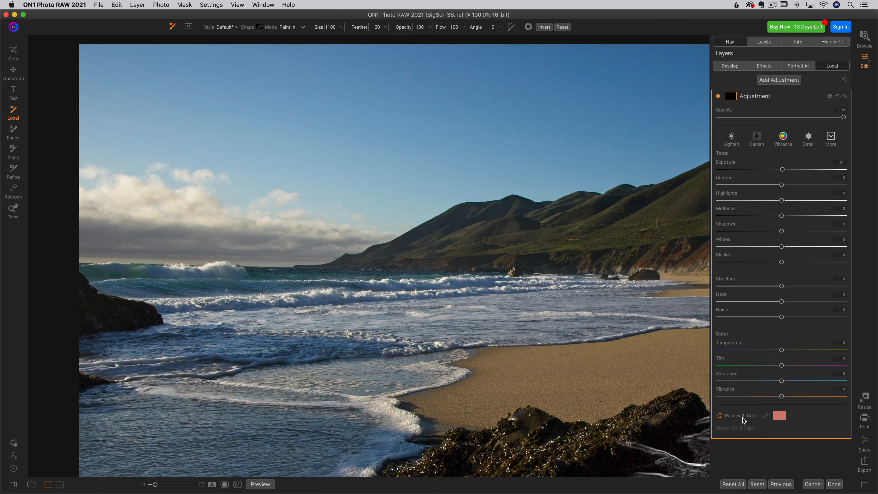
left_click(720, 416)
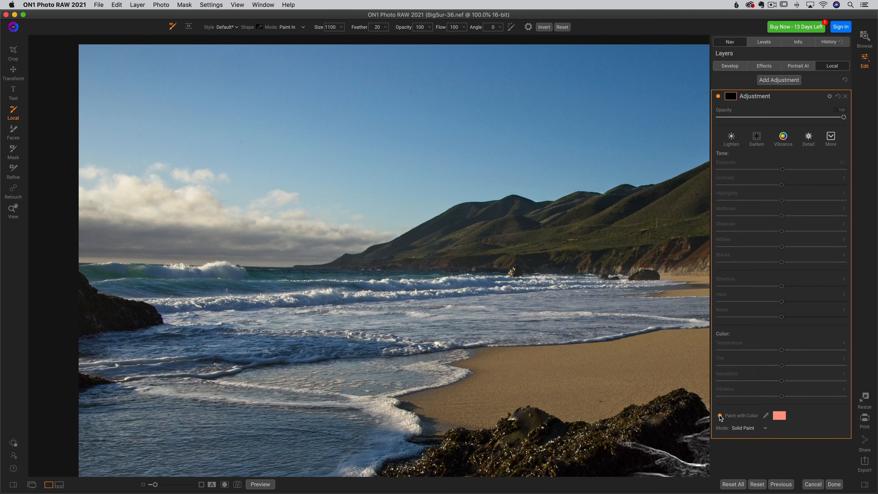
left_click(766, 416)
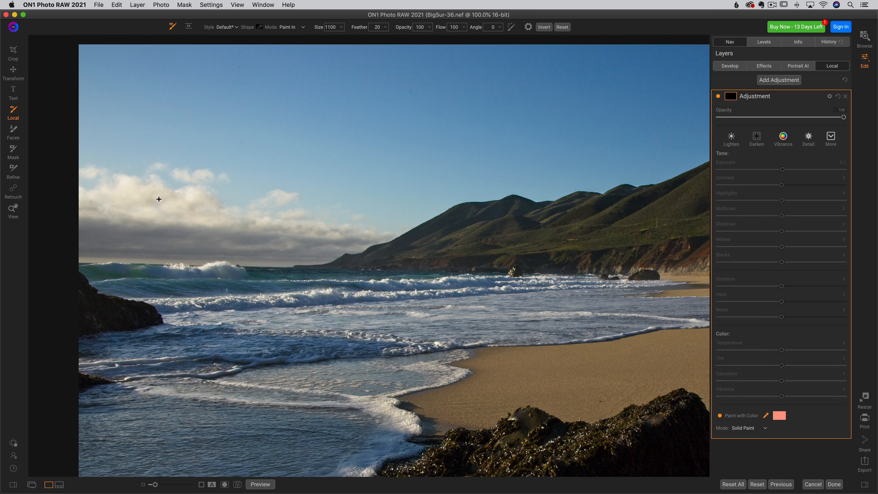
left_click(142, 191)
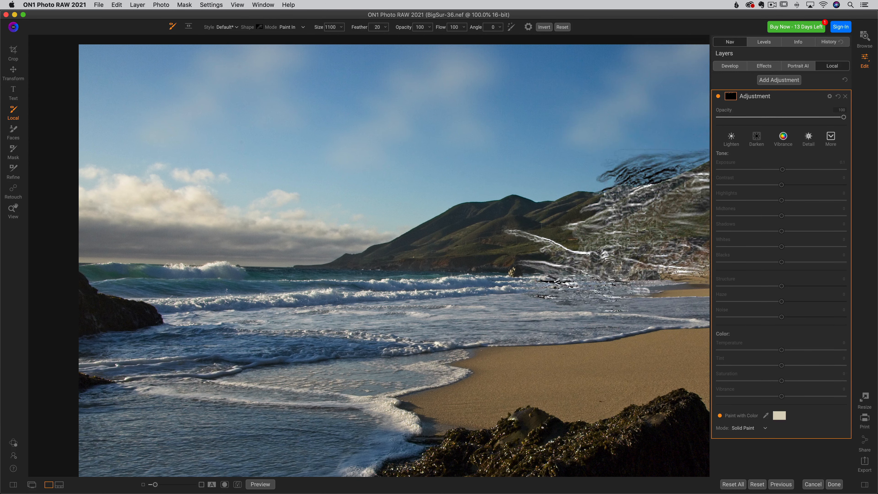
Undo the painted cloud strokes and set the brush feather to 0.
key("super+z")
key("super+z")
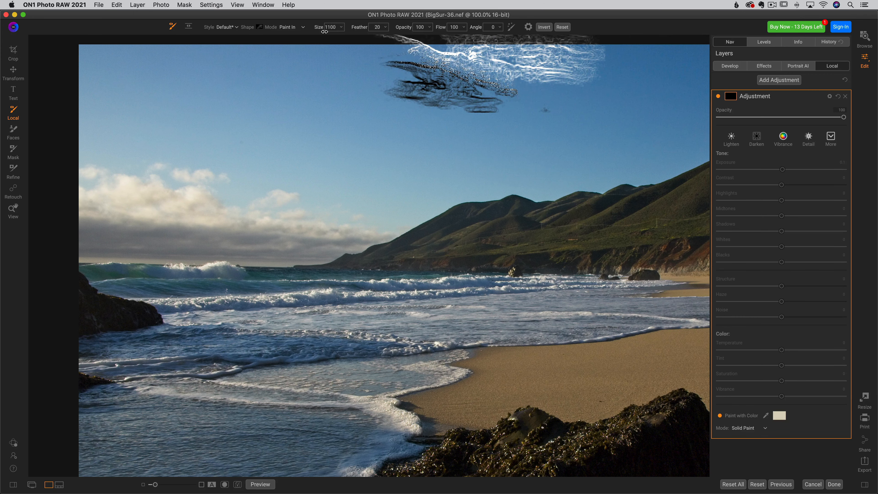
left_click_drag(362, 27, 341, 26)
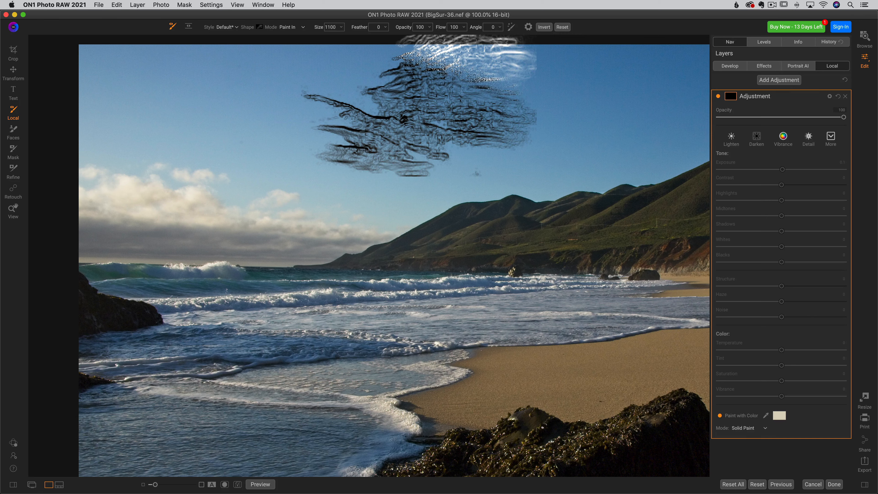
Return to the photo browser and view the pier sunset photo in a full-screen preview, leaving the preview when done.
left_click(864, 37)
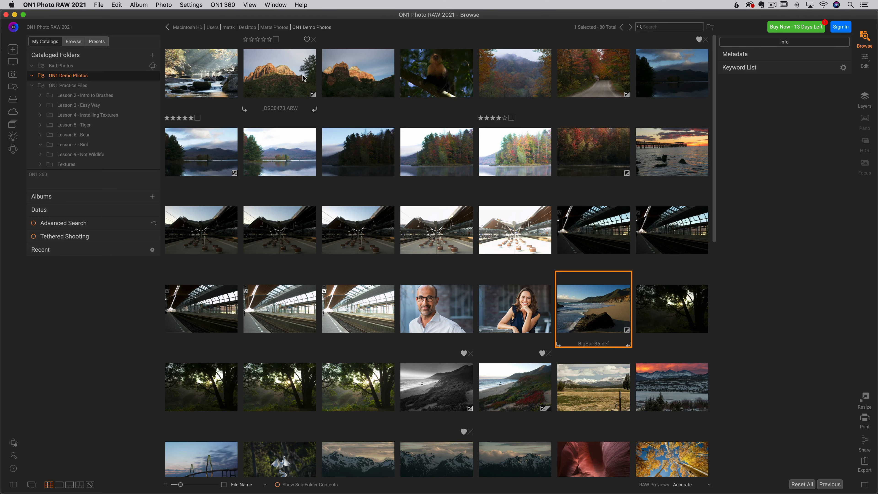
left_click(274, 4)
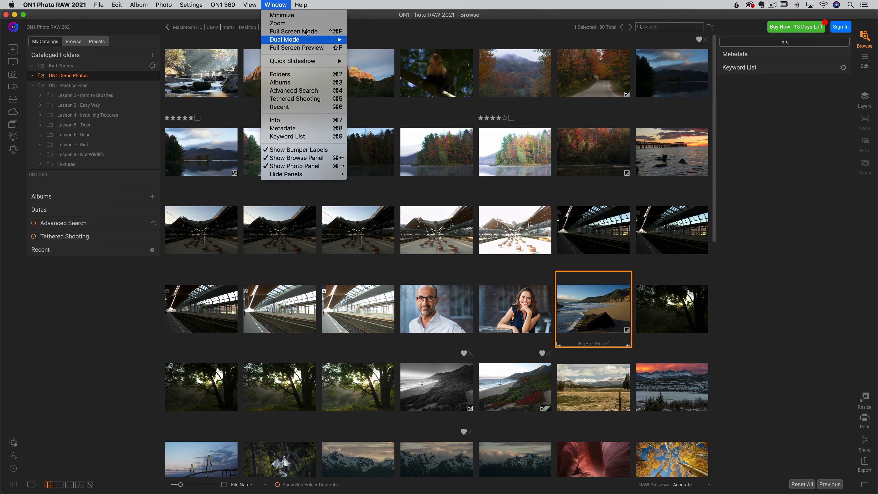
left_click(273, 6)
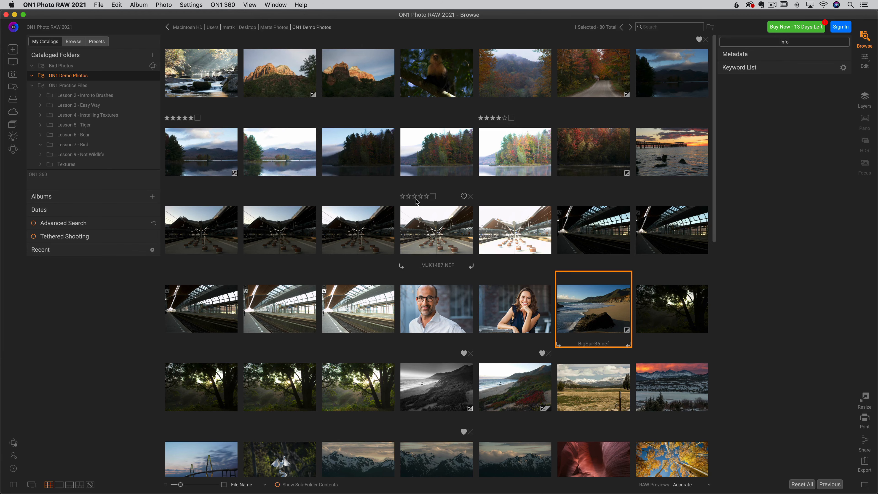
left_click(668, 148)
key("f")
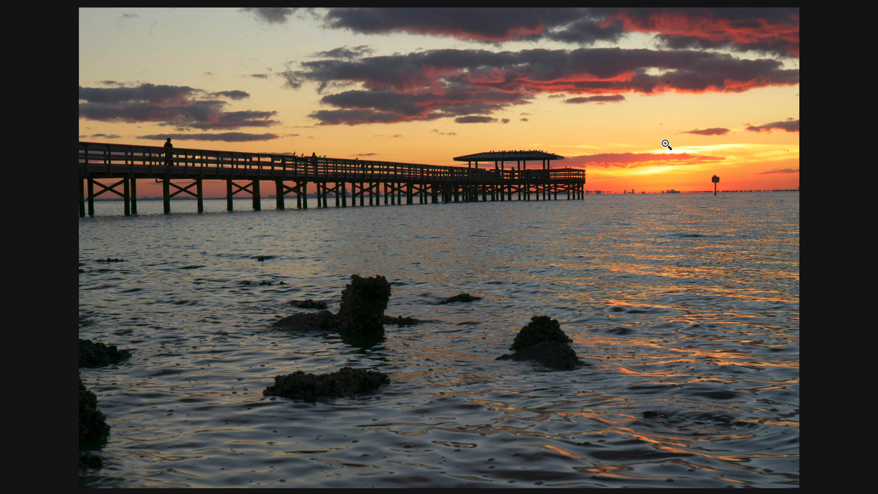
key("f")
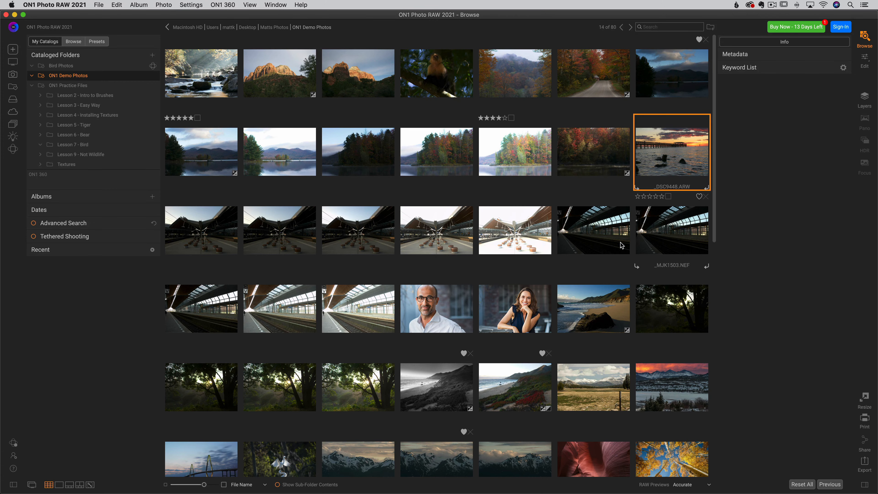
Find the bridge photo DSC00040.JPG in the ON1 Demo Photos folder and open it for editing.
scroll(610, 253, "down", 3)
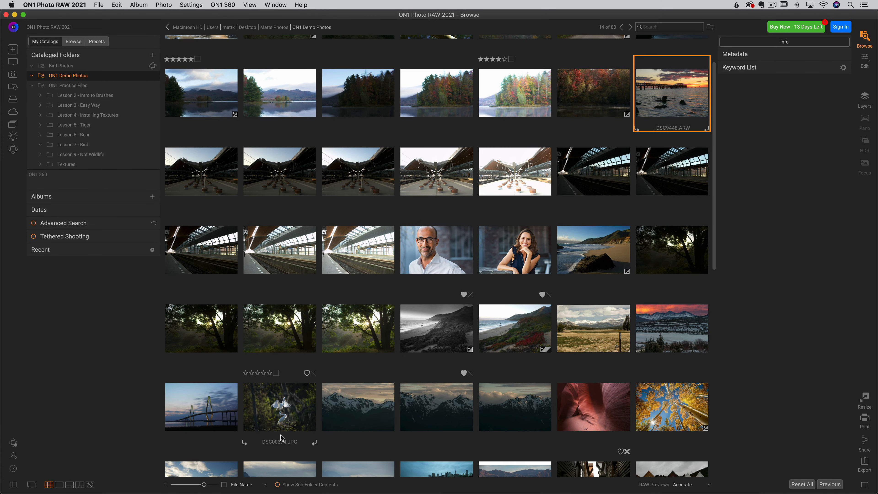
left_click(193, 412)
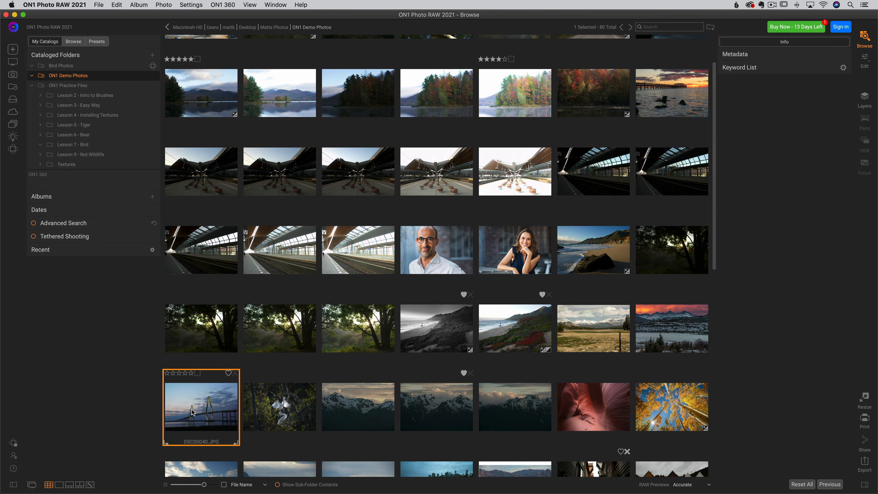
left_click(865, 59)
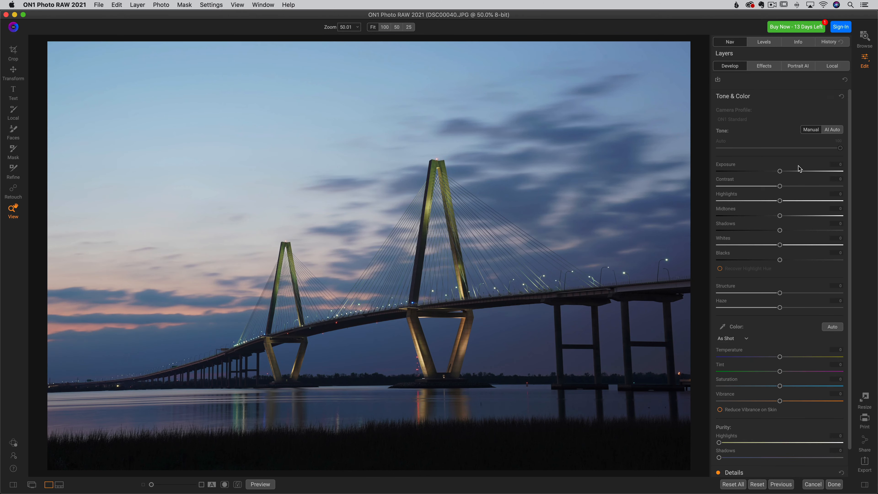
Apply AI Auto tone to the bridge photo and set Highlights to -76.
left_click(832, 129)
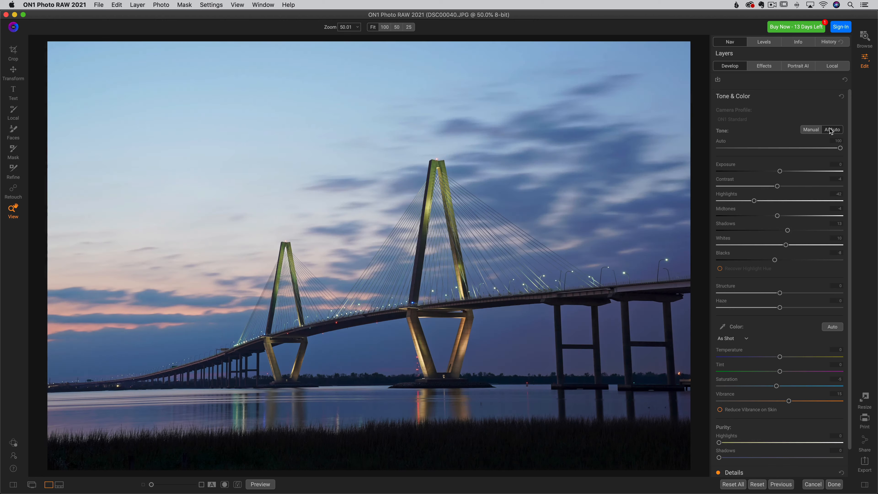
left_click_drag(755, 201, 734, 201)
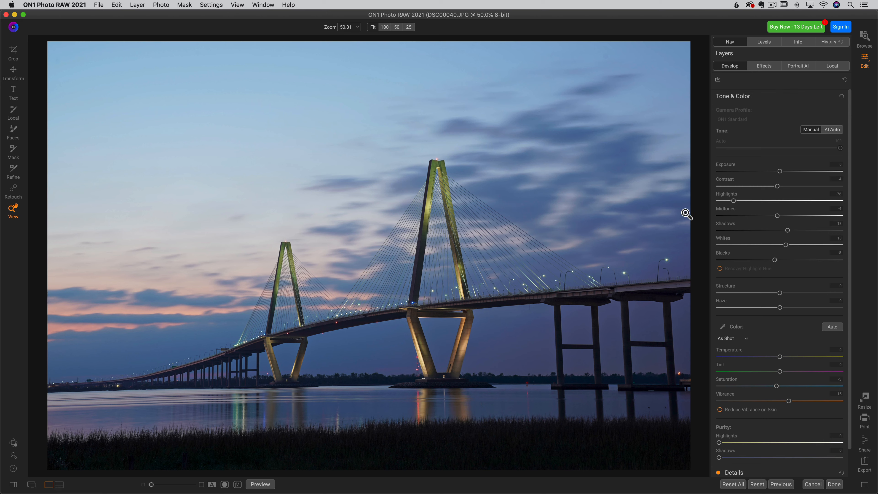
Add a local adjustment using the Linear Top gradient preset and set its exposure to about -0.75.
left_click(832, 67)
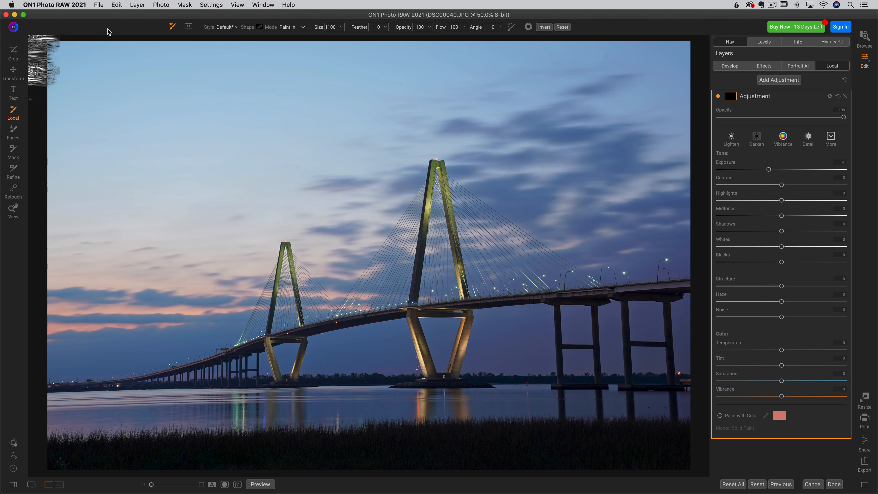
left_click(189, 27)
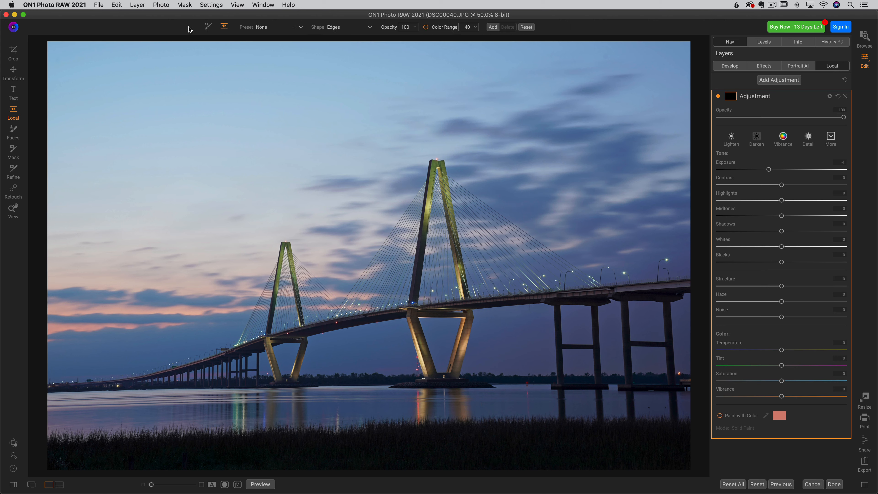
left_click(283, 27)
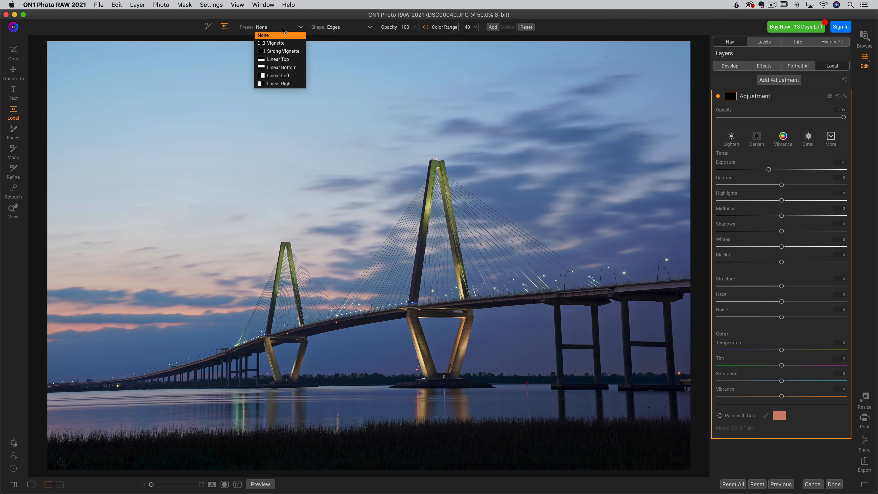
left_click(281, 61)
left_click_drag(769, 169, 772, 170)
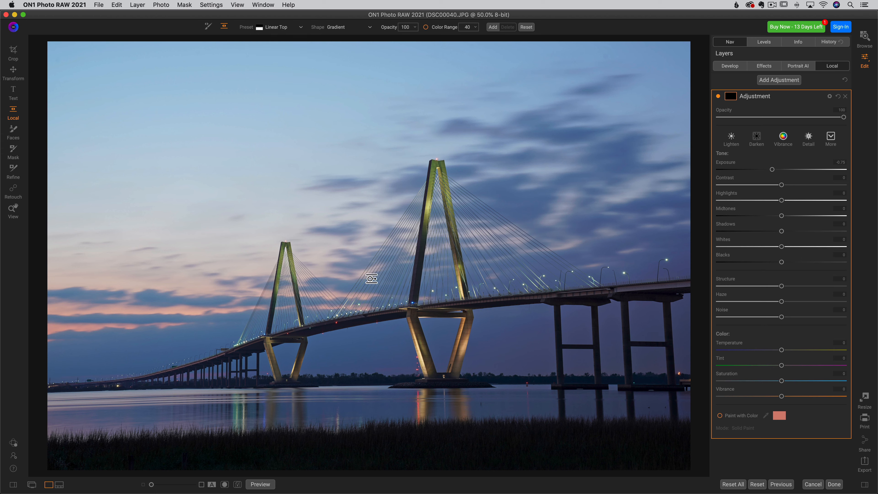
Place the gradient on the sky, tilt it to follow the bridge deck, widen its transition and shift it higher.
left_click(322, 332)
left_click_drag(351, 331, 234, 352)
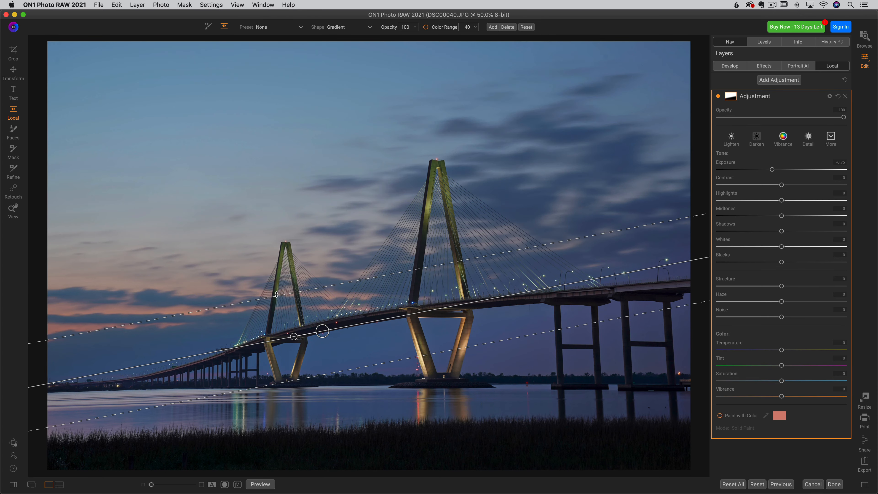
left_click_drag(276, 295, 271, 253)
left_click_drag(322, 331, 313, 301)
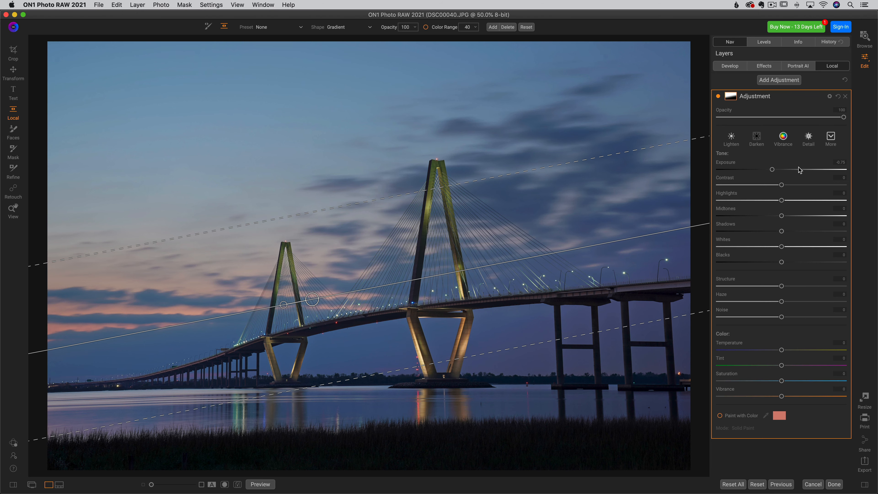
Set the sky adjustment's exposure to -0.6, temperature to 14 and saturation to 26.
left_click_drag(772, 169, 774, 171)
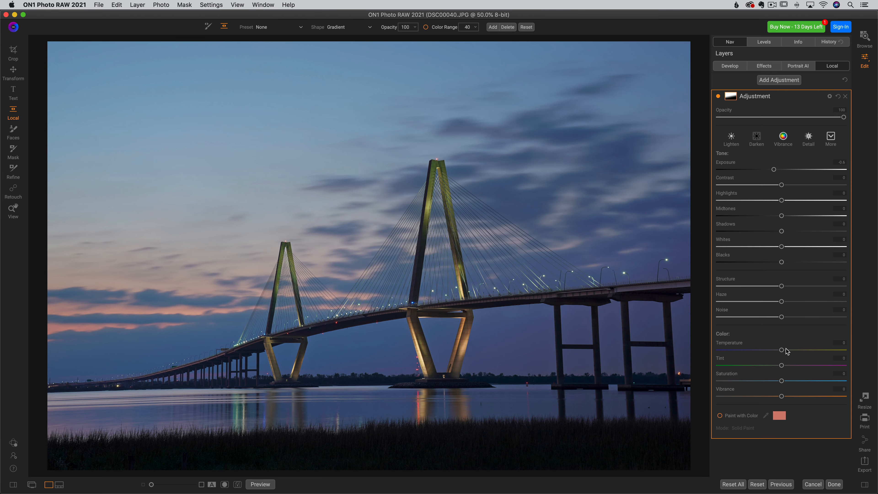
left_click_drag(786, 349, 787, 351)
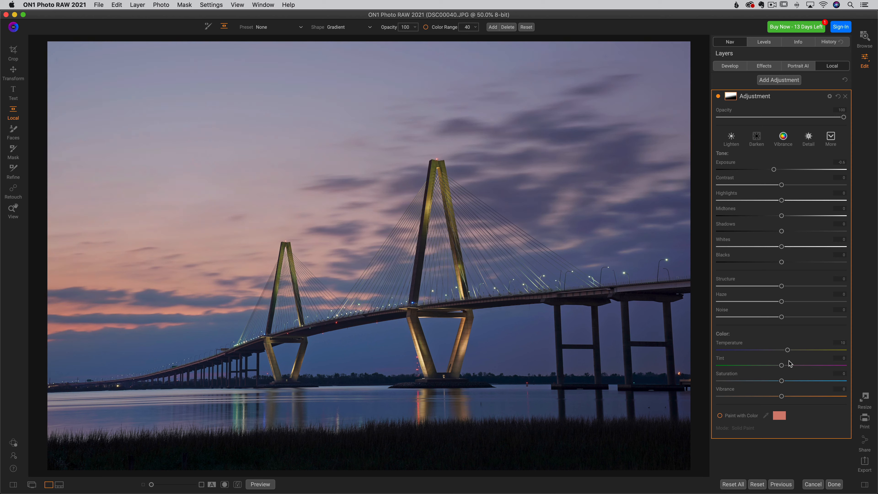
left_click_drag(797, 381, 798, 381)
left_click_drag(788, 351, 791, 352)
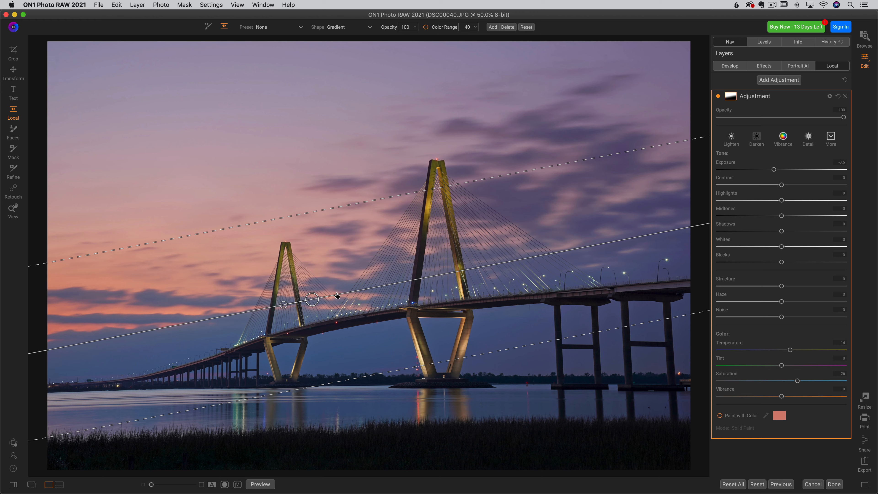
Move the gradient slightly higher and show the sky adjustment's masking options.
left_click_drag(312, 299, 306, 289)
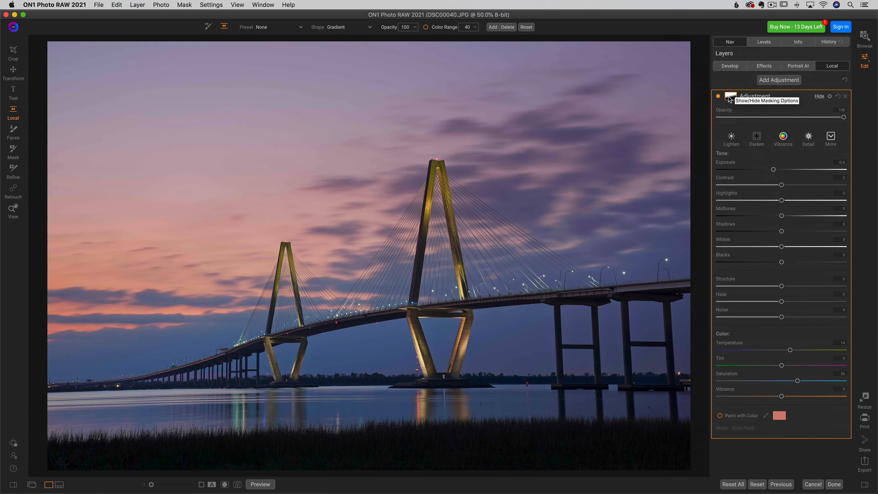
left_click(715, 95)
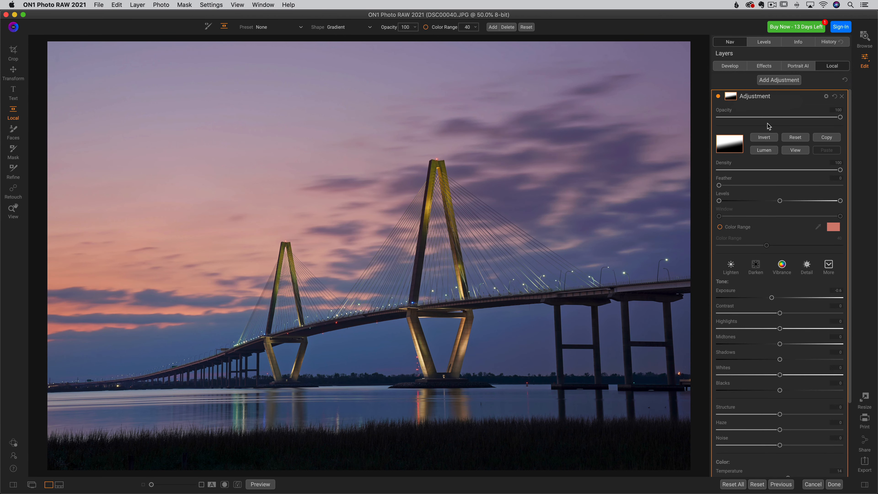
Restrict the sky mask by Color Range, sampling the pale pink sky at the photo's far edge, and set the range to 30.
left_click(720, 227)
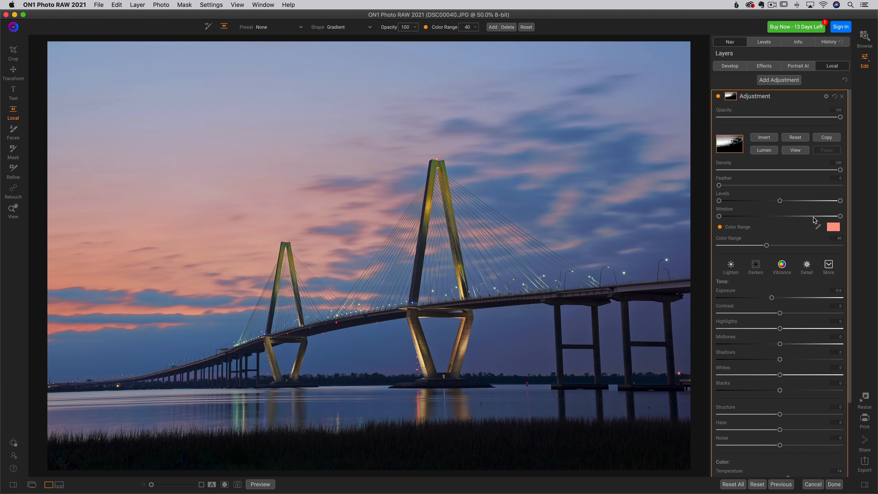
left_click(819, 227)
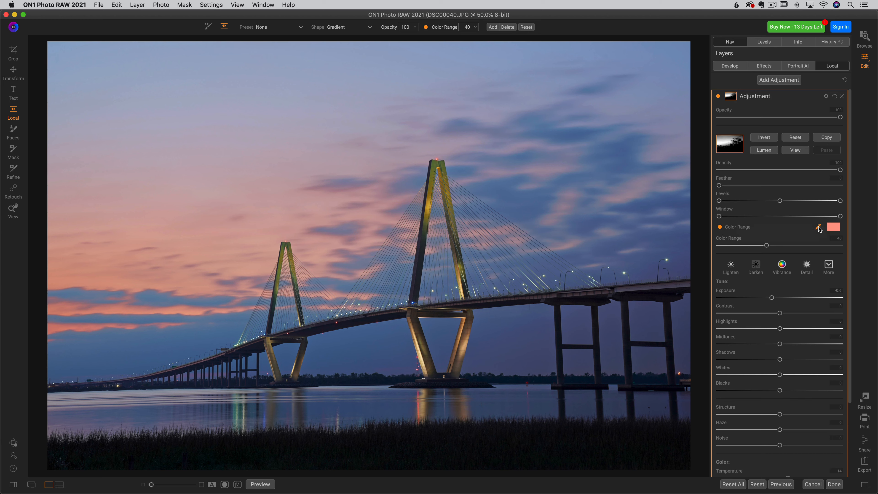
left_click(134, 280)
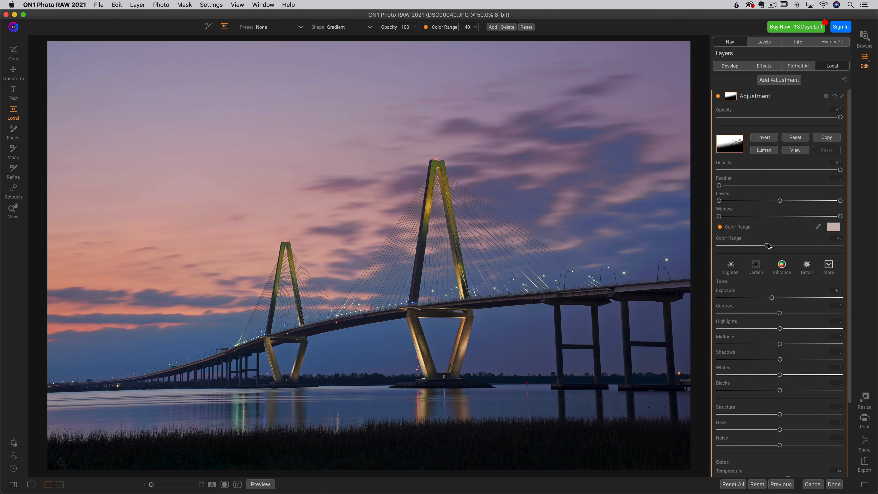
mouse_move(766, 247)
left_mouse_down()
mouse_move(742, 246)
mouse_move(807, 247)
mouse_move(727, 246)
mouse_move(755, 245)
left_mouse_up()
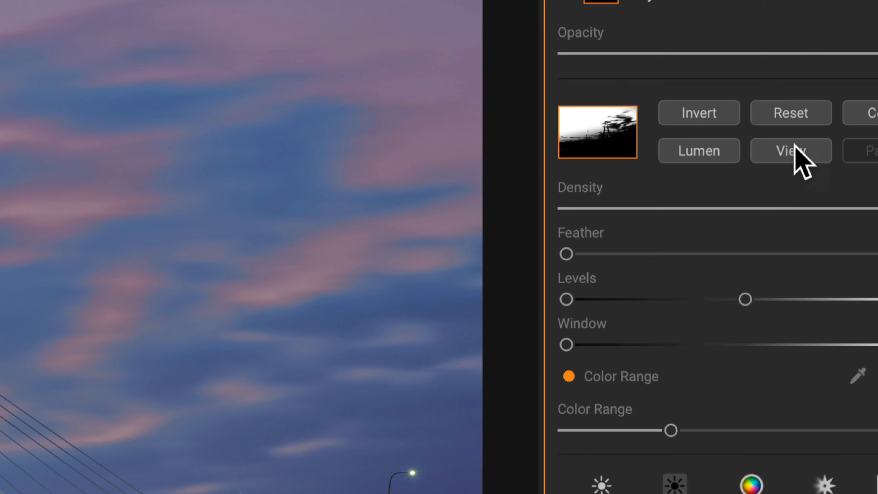
Inspect the sky mask in black and white while setting its Color Range to 3 and then 15.
left_click(789, 150)
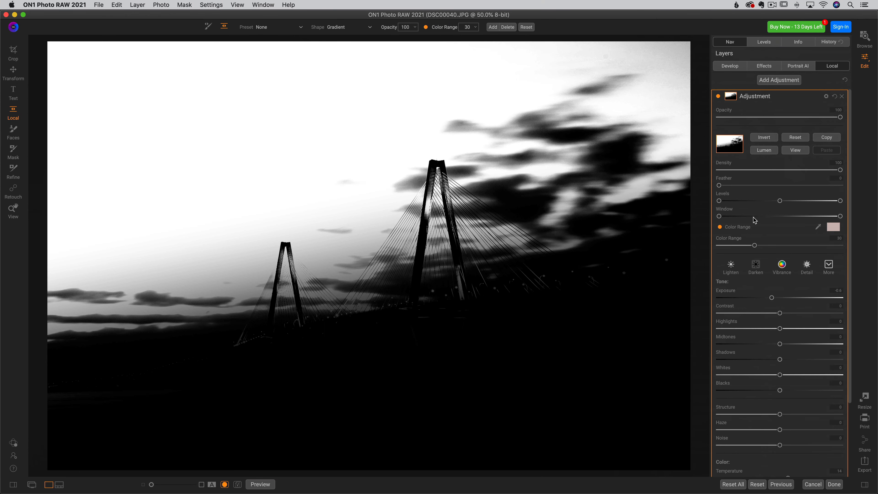
left_click_drag(755, 249, 722, 248)
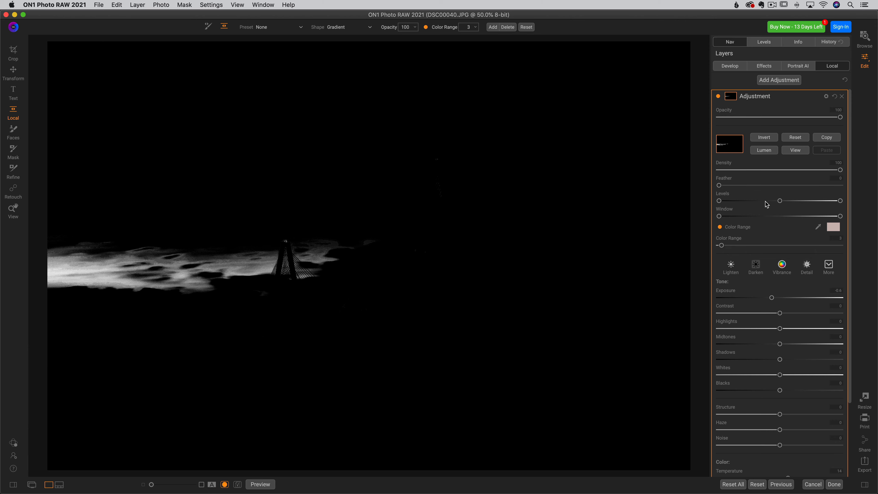
mouse_move(722, 245)
left_mouse_down()
mouse_move(775, 246)
mouse_move(729, 246)
mouse_move(736, 246)
left_mouse_up()
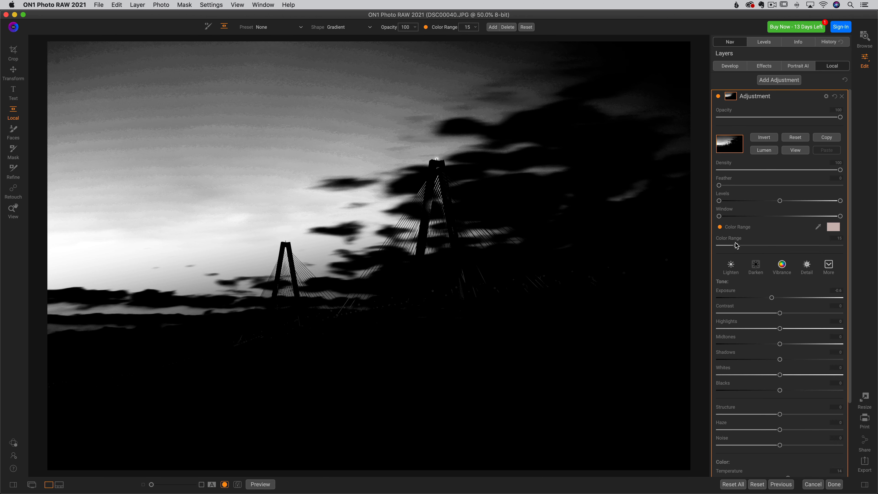
left_click(797, 150)
left_click(797, 151)
Try Color Range values of 17, 19 and 57 on the sky mask, then narrow the range slightly.
left_click_drag(737, 246, 739, 247)
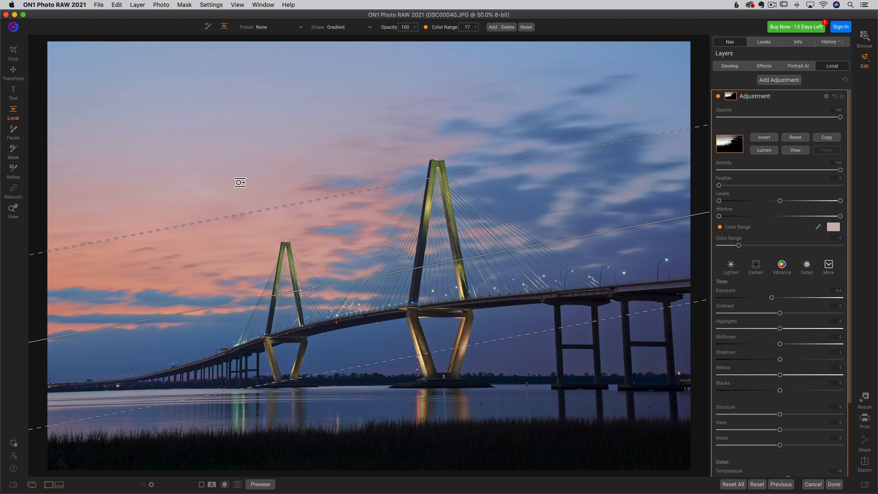
left_click_drag(739, 246, 741, 246)
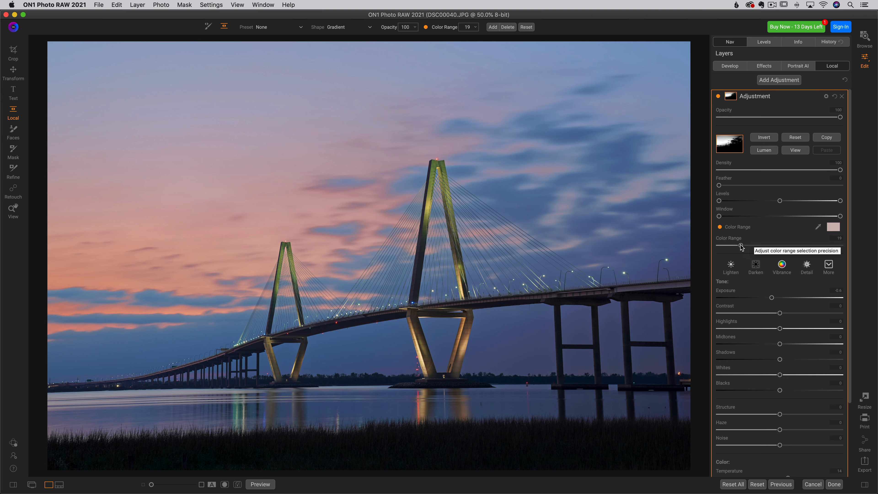
left_click_drag(741, 246, 789, 245)
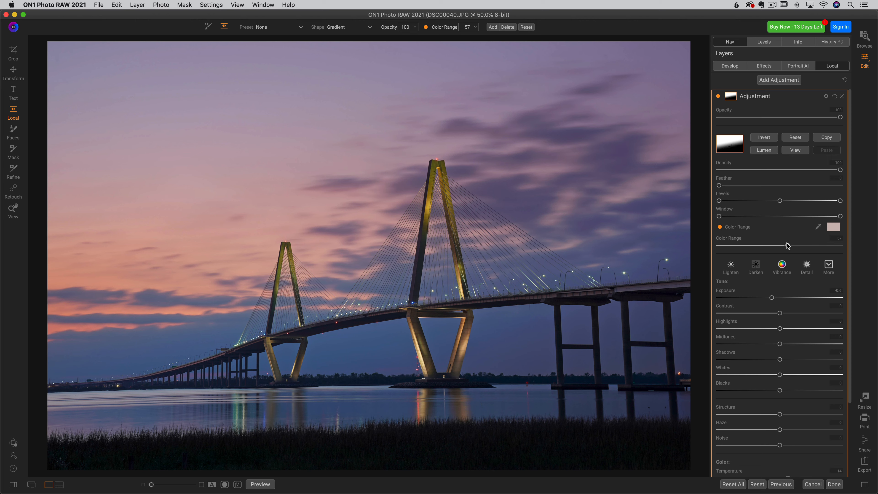
mouse_move(788, 246)
left_mouse_down()
mouse_move(766, 247)
mouse_move(781, 246)
left_mouse_up()
Cancel the edits to the bridge photo and open the egret photo DSC00374.JPG for editing.
left_click(819, 488)
left_click(495, 279)
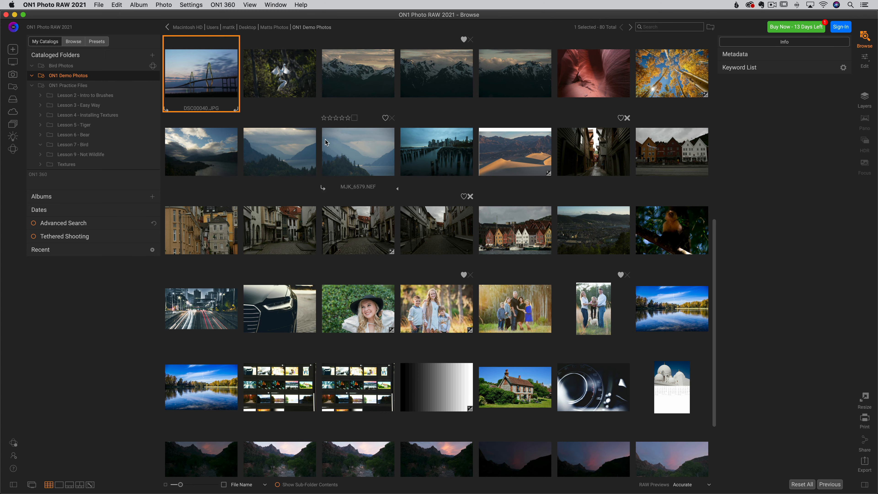
key("Right")
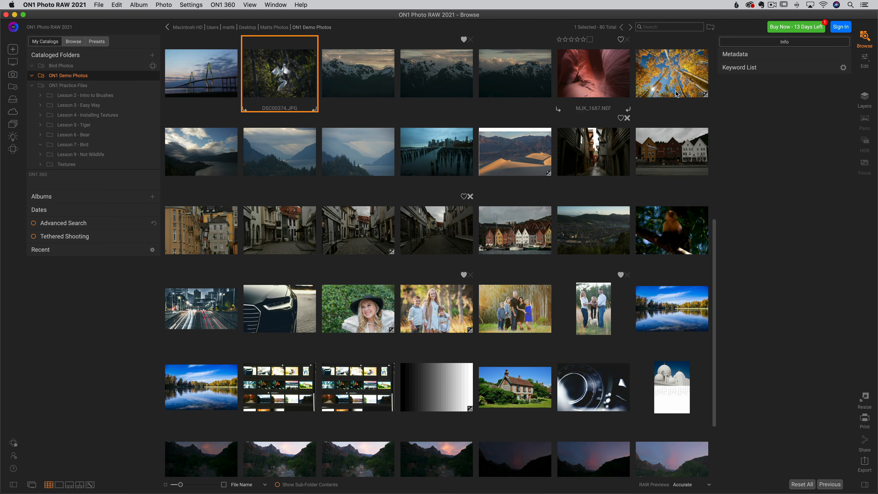
left_click(865, 60)
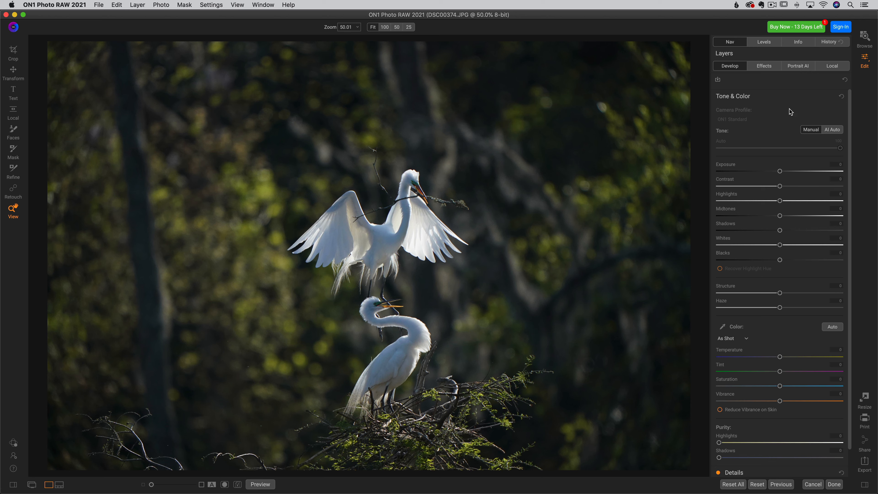
Prepare a local gradient adjustment for the egret photo, picking the Vignette preset and then changing its shape to Edges.
left_click(835, 67)
left_click(188, 27)
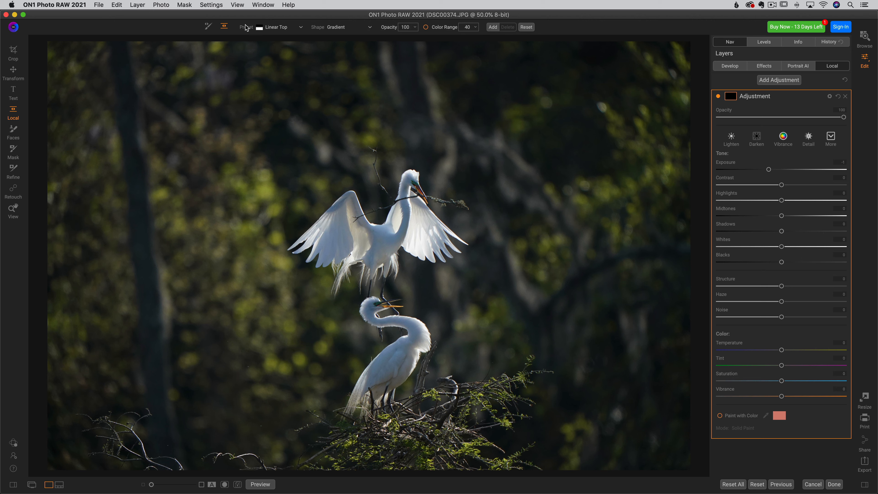
left_click(280, 28)
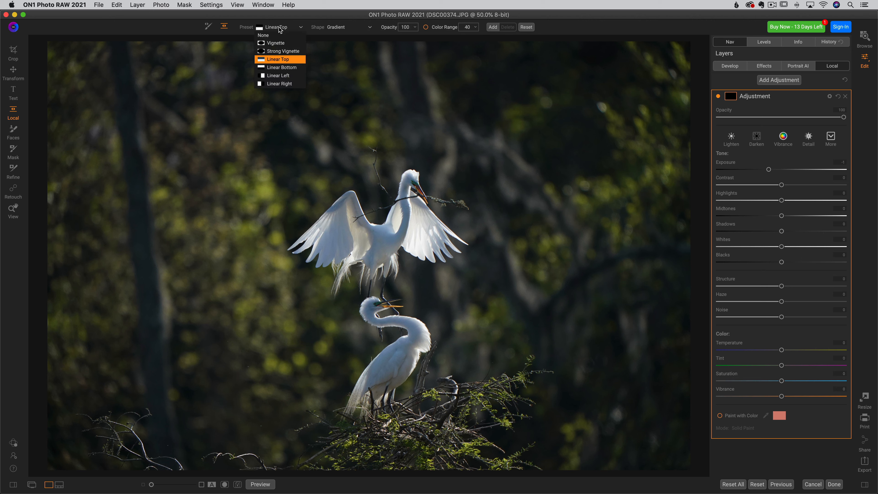
left_click(280, 44)
left_click(357, 27)
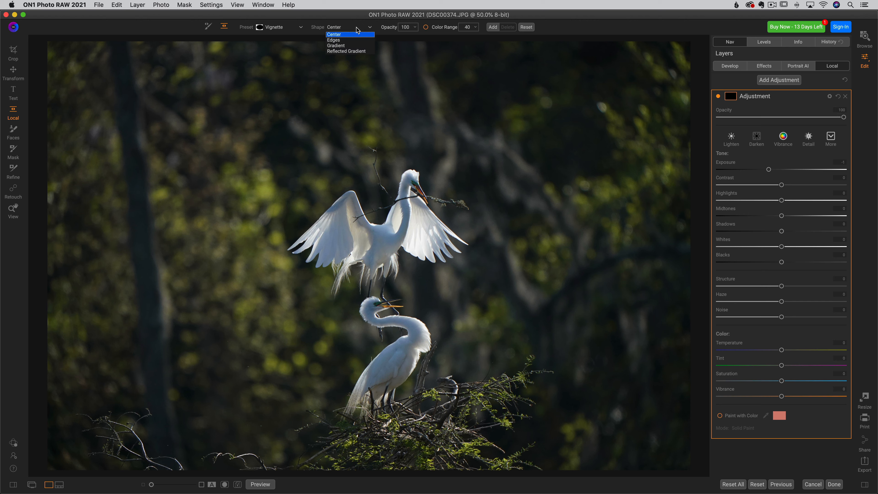
left_click(347, 40)
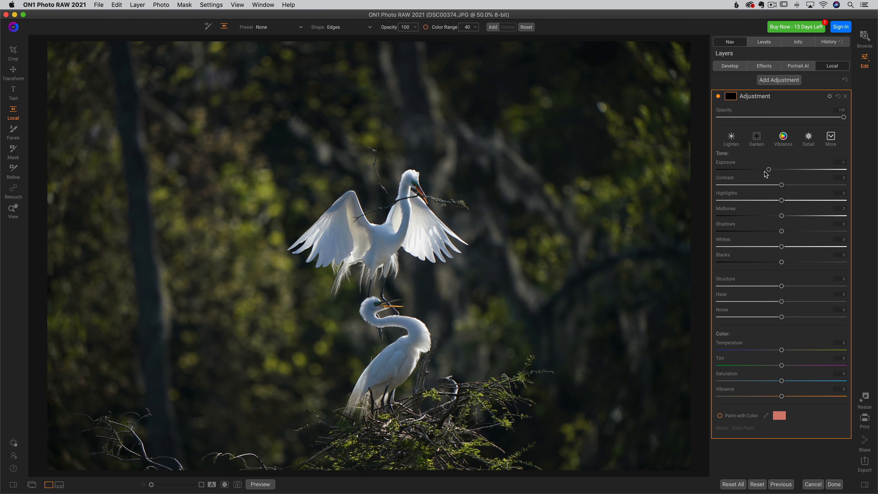
Place the oval gradient centred between the two egrets and set its exposure to 1.
left_click_drag(769, 169, 792, 170)
left_click(390, 268)
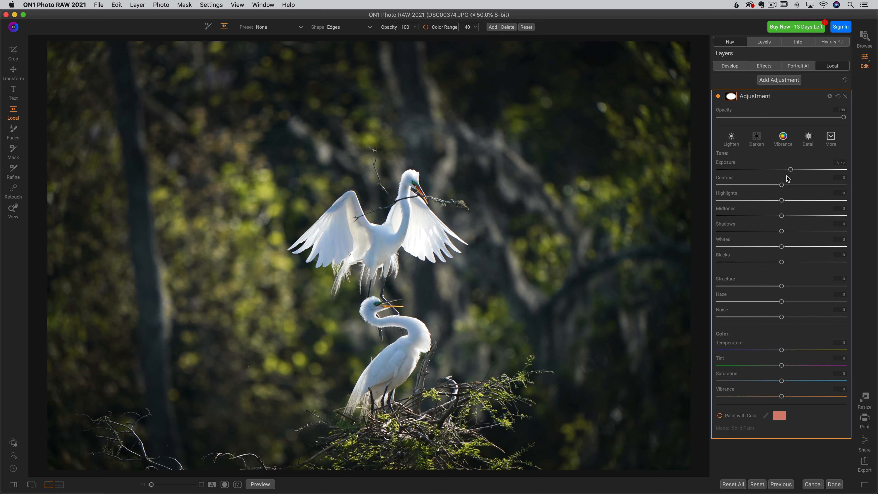
left_click_drag(791, 169, 795, 169)
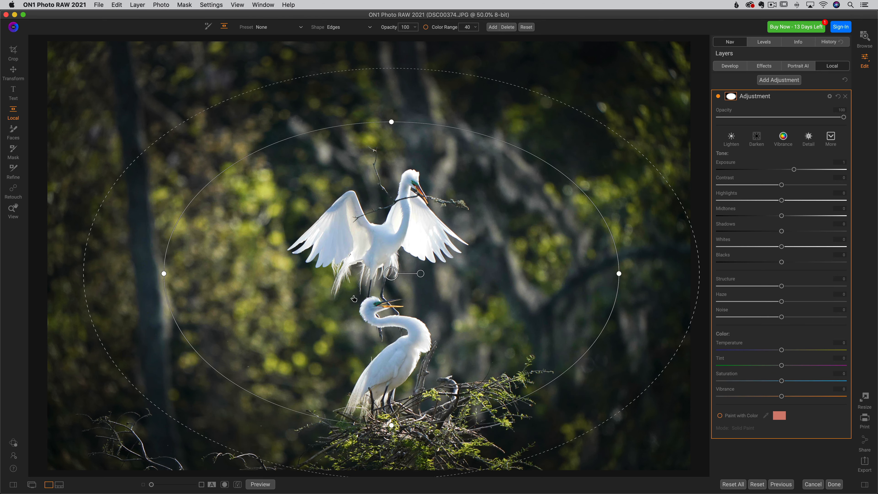
mouse_move(392, 273)
left_mouse_down()
mouse_move(399, 264)
mouse_move(394, 270)
left_mouse_up()
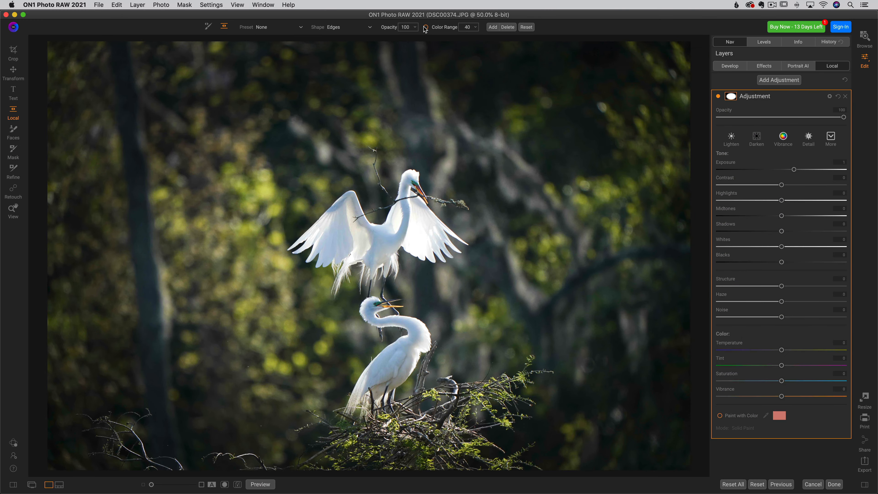
Enable Color Range on the oval gradient and set its range to 61.
left_click(427, 27)
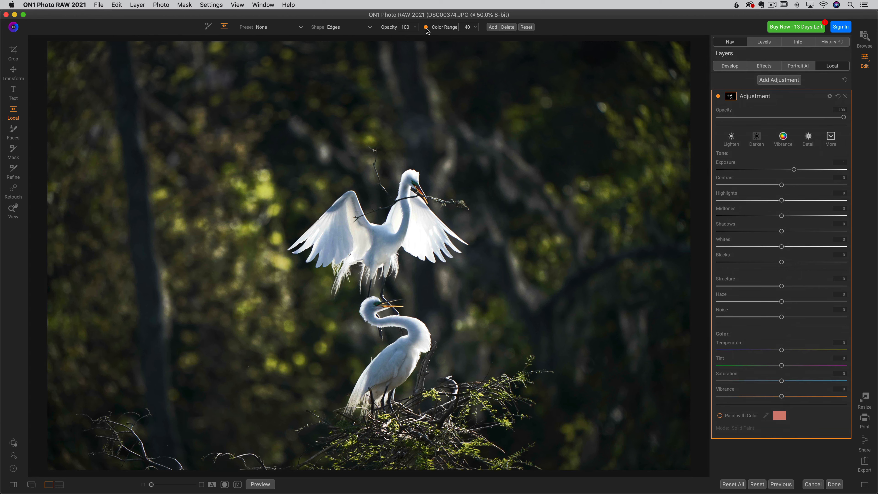
left_click(476, 28)
left_click_drag(446, 36, 455, 35)
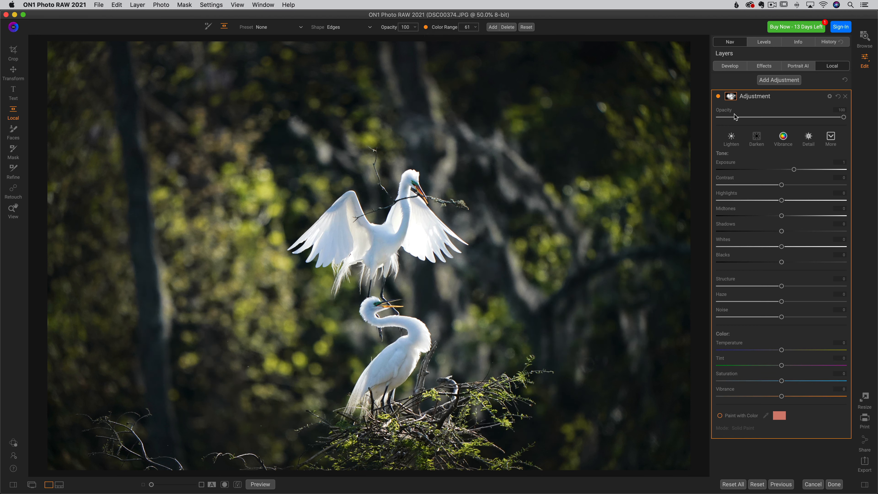
Show the adjustment's masking options, sample the upper egret's body as the mask color and set the Color Range to 54.
left_click(733, 97)
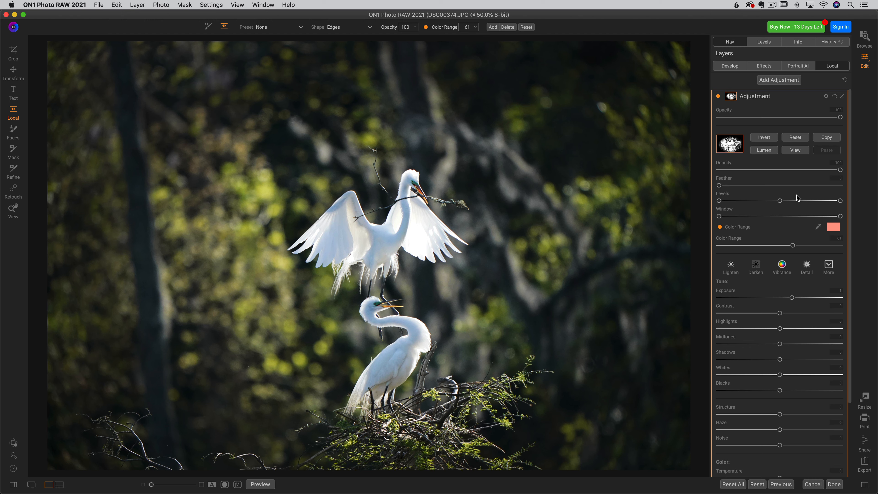
left_click(818, 228)
left_click(390, 243)
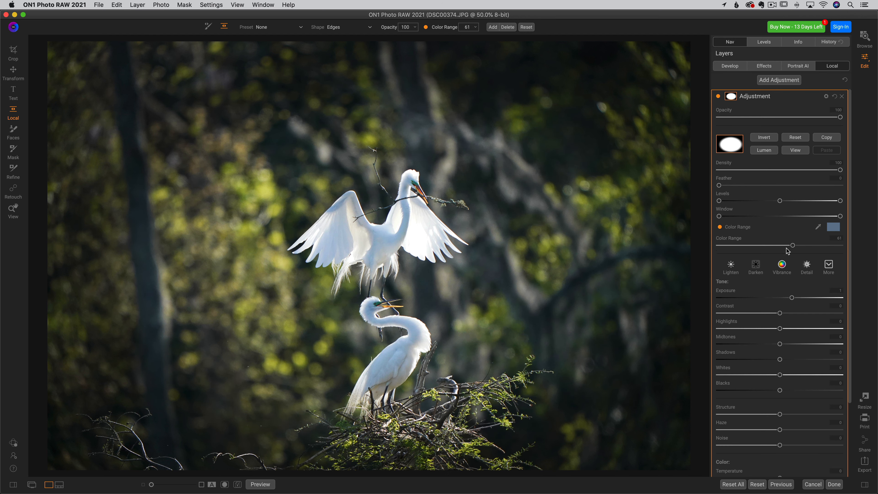
mouse_move(793, 247)
left_mouse_down()
mouse_move(755, 247)
mouse_move(804, 246)
mouse_move(784, 246)
left_mouse_up()
Set the egret adjustment's highlights to -51 and Color Range to 24, and compare the photo with the adjustment off and on.
left_click_drag(780, 328, 750, 328)
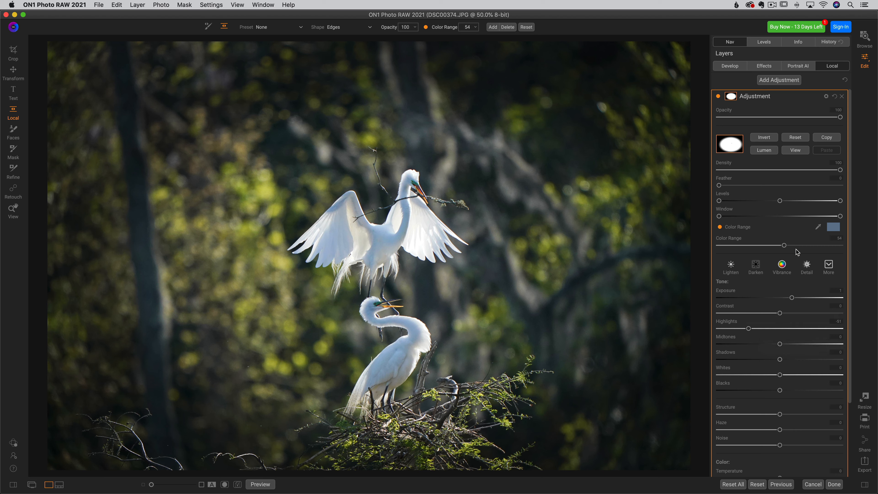
left_click_drag(784, 246, 749, 245)
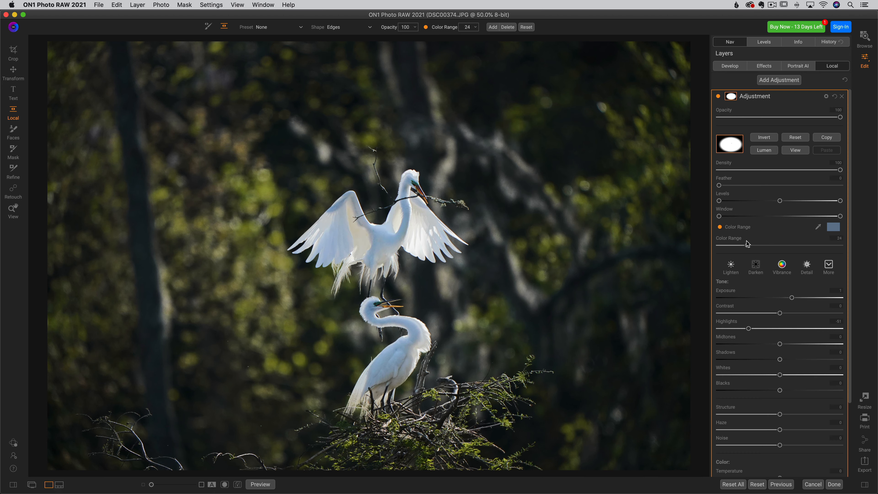
left_click(719, 97)
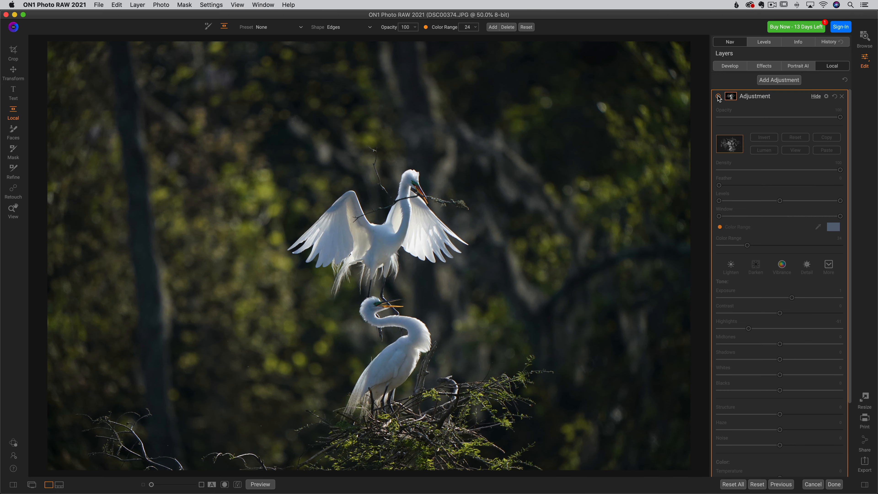
left_click(719, 97)
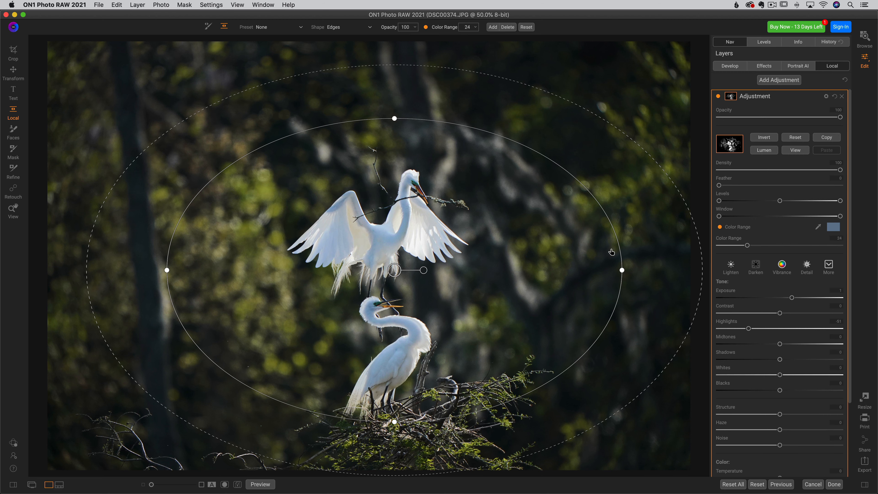
Widen the egret mask's Color Range to 31, display the mask in black and white, and narrow the range to 22.
left_click_drag(747, 245, 756, 245)
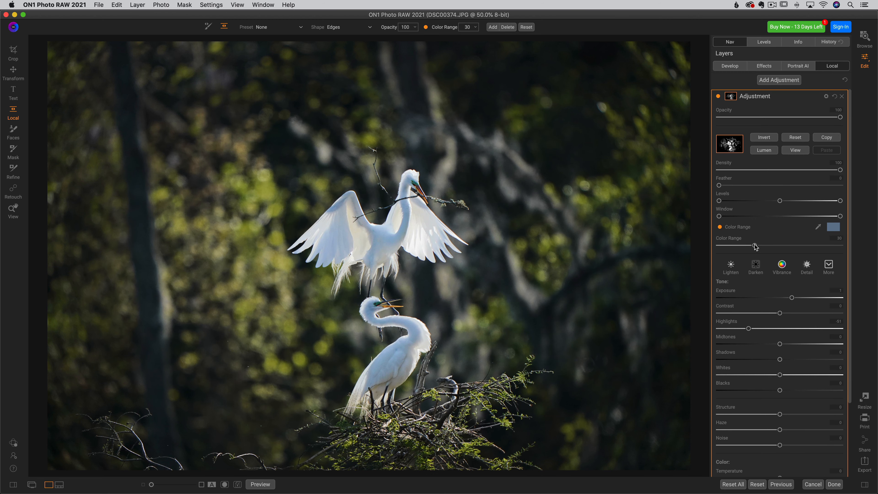
left_click(796, 149)
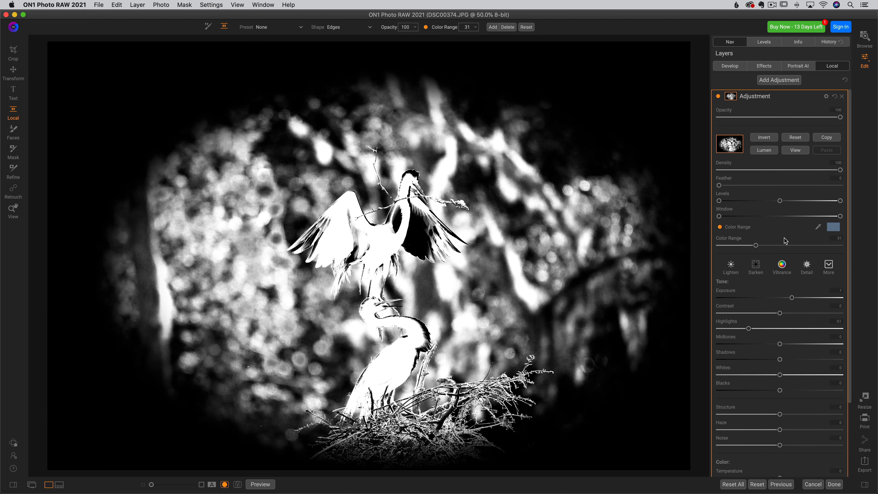
left_click_drag(755, 246, 746, 246)
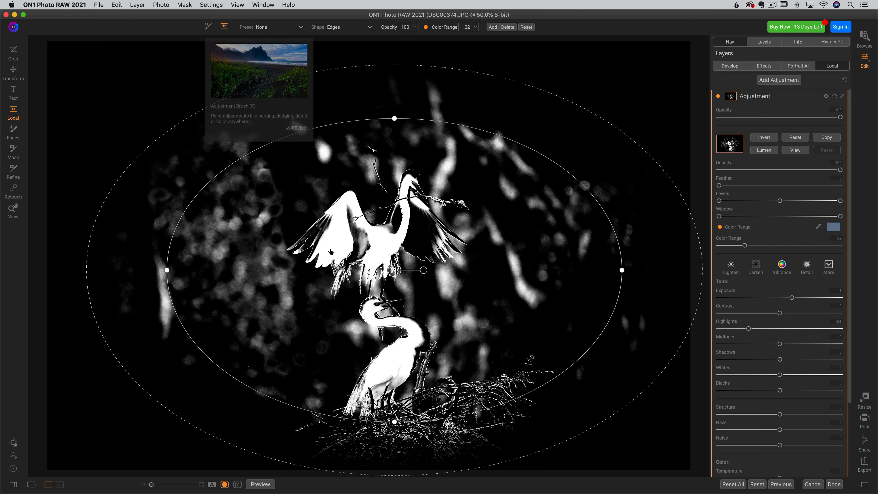
Switch to the Adjustment Brush with the plain round shape and set its mode to Paint Out.
left_click(208, 28)
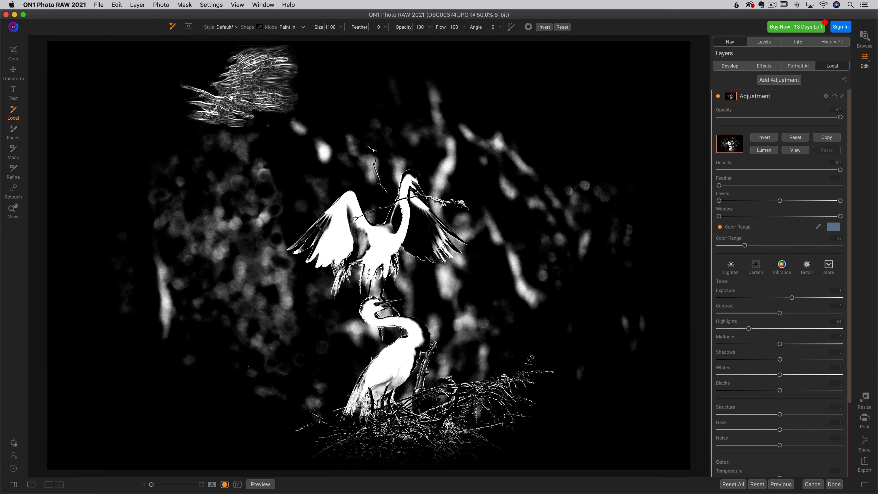
left_click(259, 27)
scroll(273, 57, "up", 3)
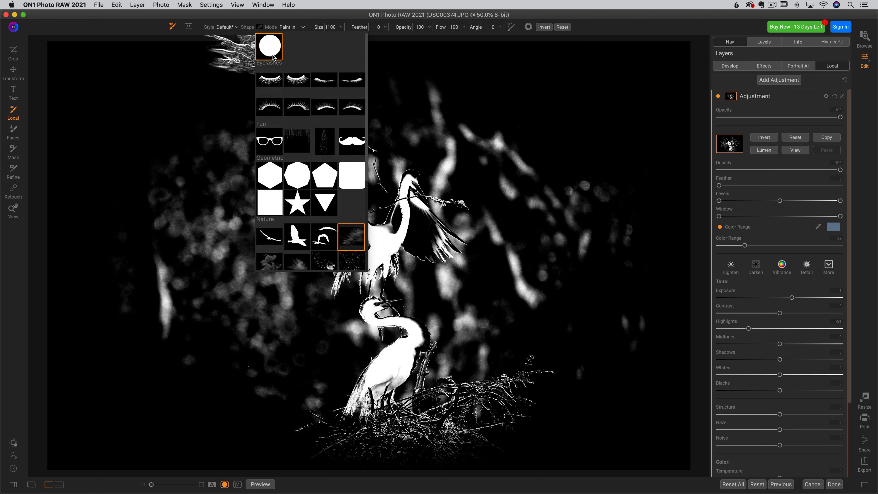
left_click(270, 47)
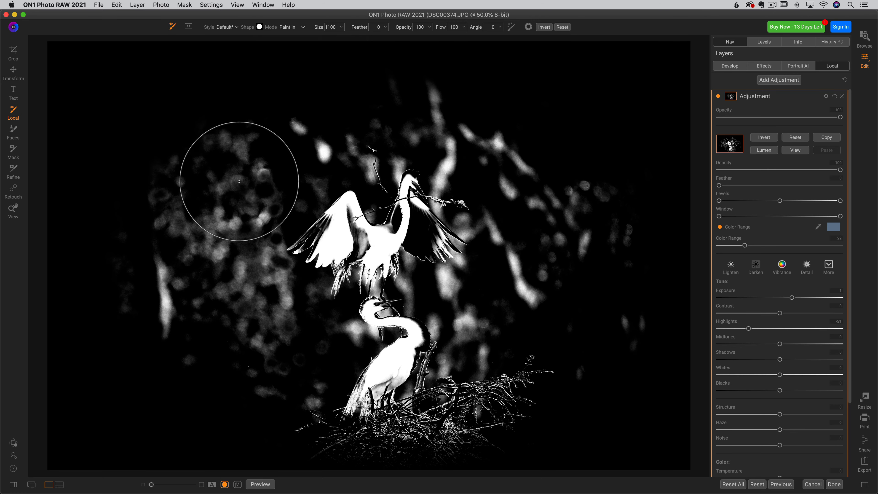
key("x")
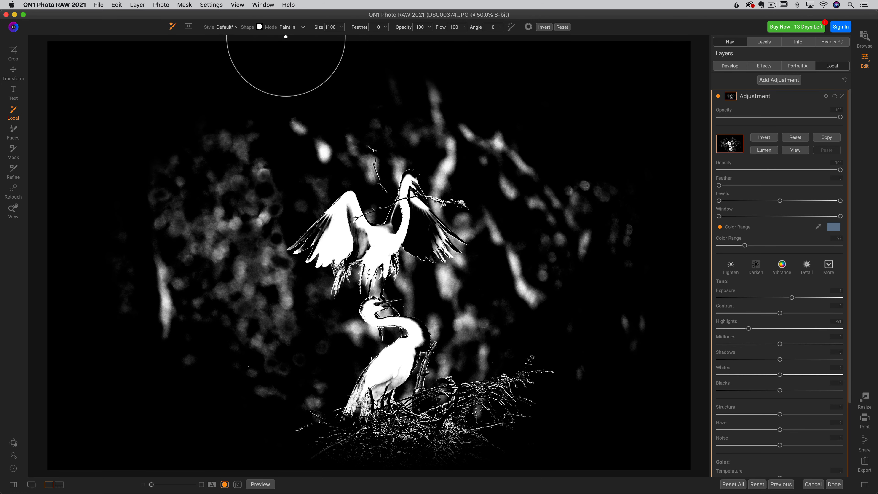
left_click(292, 27)
left_click(291, 36)
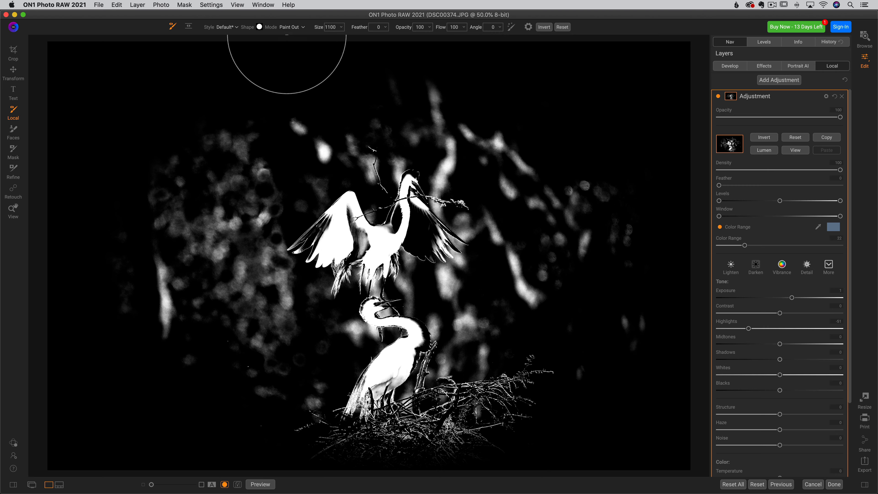
Paint the background around both egrets out of the mask, hide the mask view, and set the adjustment's exposure to 0.85.
mouse_move(204, 137)
left_mouse_down()
mouse_move(223, 138)
mouse_move(196, 187)
mouse_move(214, 190)
mouse_move(283, 141)
mouse_move(229, 183)
mouse_move(192, 244)
mouse_move(217, 239)
mouse_move(190, 281)
mouse_move(197, 316)
mouse_move(209, 332)
mouse_move(246, 308)
mouse_move(245, 380)
mouse_move(267, 351)
left_mouse_up()
mouse_move(586, 284)
left_mouse_down()
mouse_move(634, 327)
mouse_move(520, 304)
mouse_move(586, 256)
mouse_move(528, 368)
mouse_move(519, 445)
mouse_move(591, 282)
mouse_move(588, 192)
mouse_move(543, 239)
mouse_move(539, 181)
mouse_move(437, 94)
mouse_move(337, 102)
mouse_move(319, 121)
left_mouse_up()
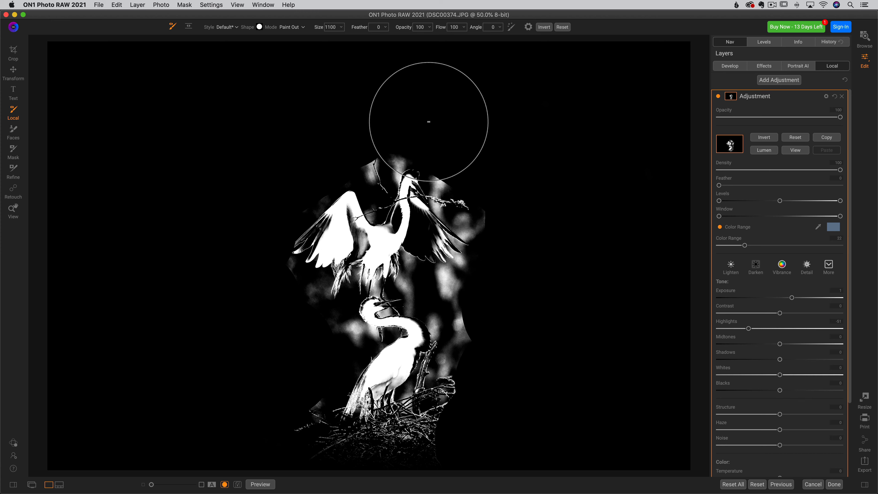
left_click(796, 151)
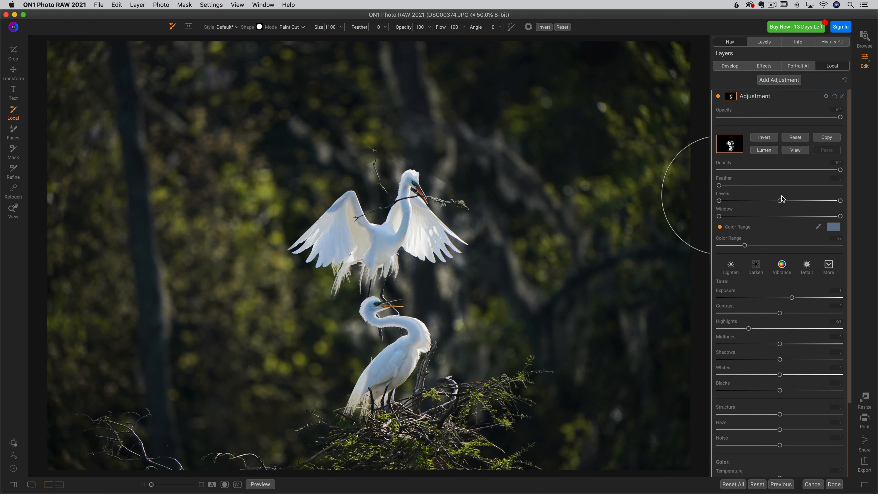
left_click_drag(792, 301, 791, 301)
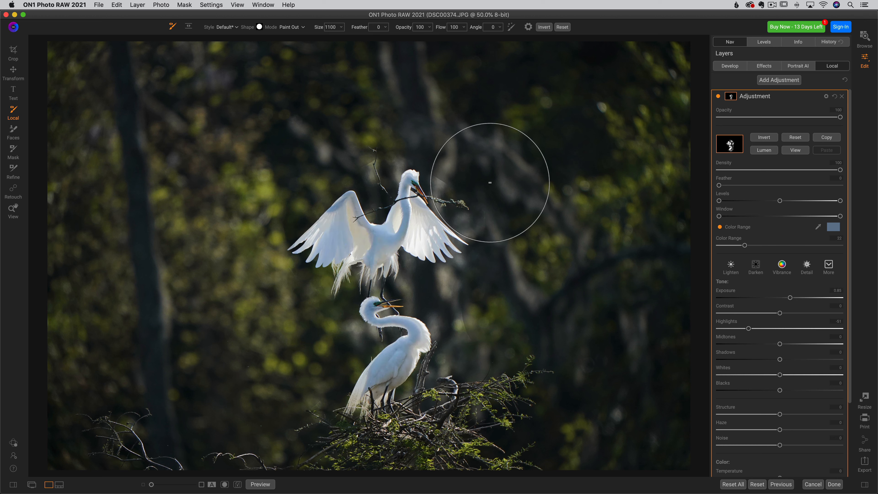
Paint out more of the background to the right of the egrets and set the brush feather to 61.
mouse_move(505, 190)
left_mouse_down()
mouse_move(512, 303)
mouse_move(482, 318)
mouse_move(518, 309)
mouse_move(470, 316)
mouse_move(494, 307)
left_mouse_up()
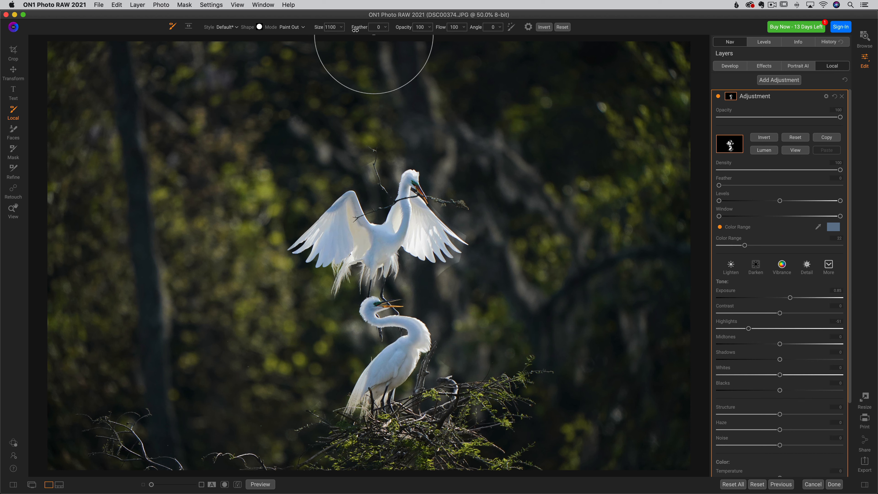
left_click_drag(356, 29, 393, 29)
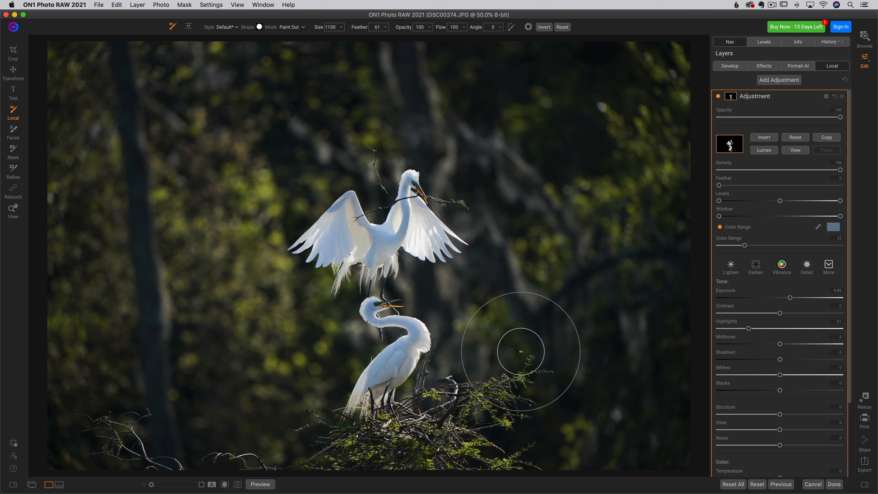
Return to the photo browser and open the sunset pier photo _DSC9448.ARW for editing.
left_click(865, 37)
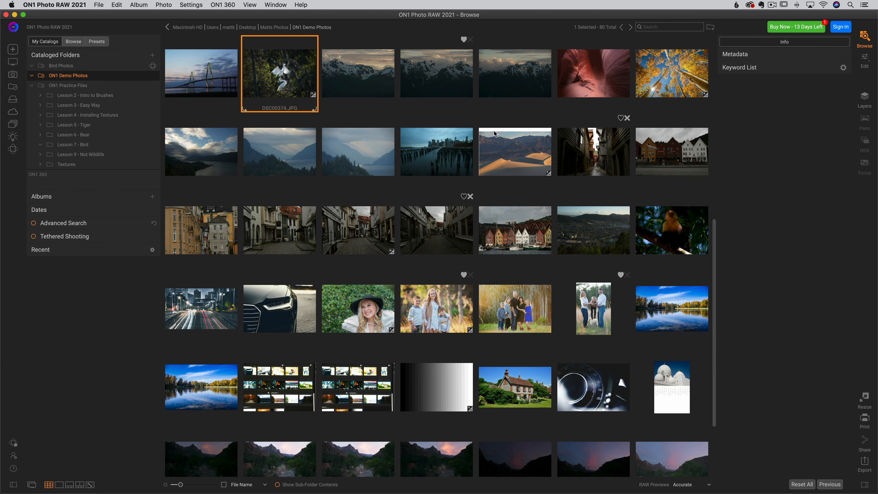
scroll(494, 131, "down", 5)
scroll(494, 133, "up", 2)
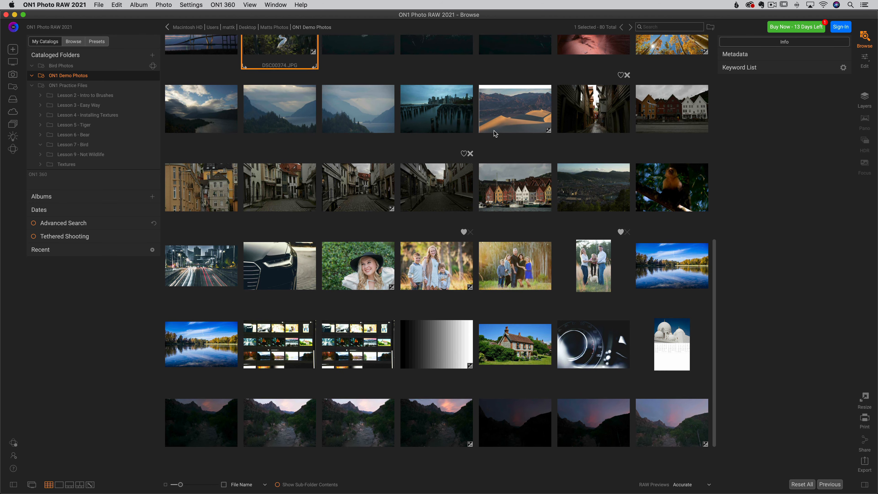
scroll(495, 133, "up", 3)
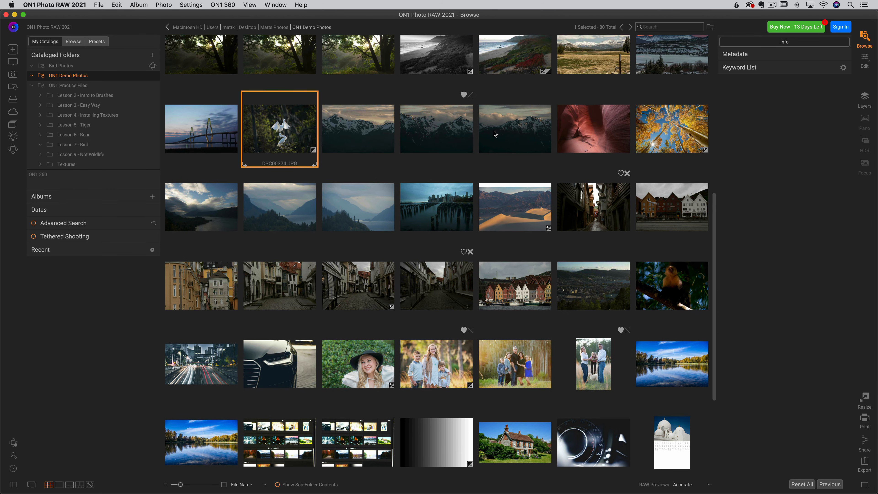
scroll(495, 133, "up", 3)
scroll(495, 134, "up", 3)
scroll(496, 133, "up", 4)
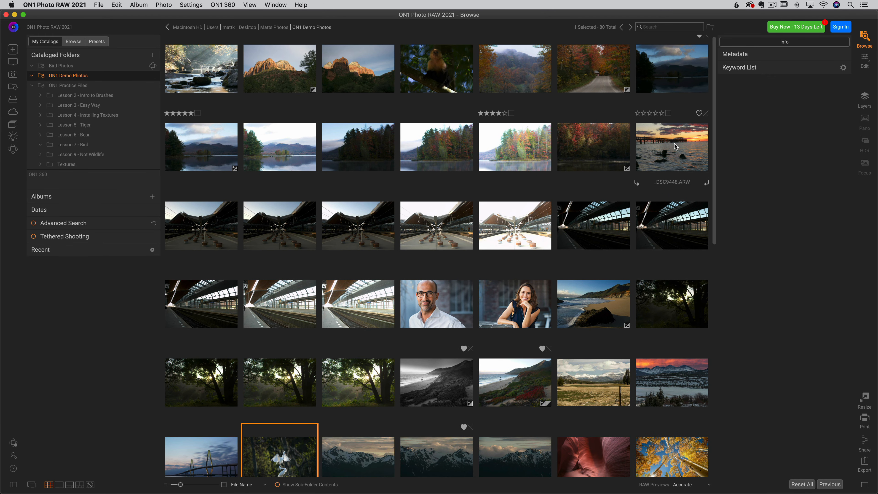
left_click(675, 144)
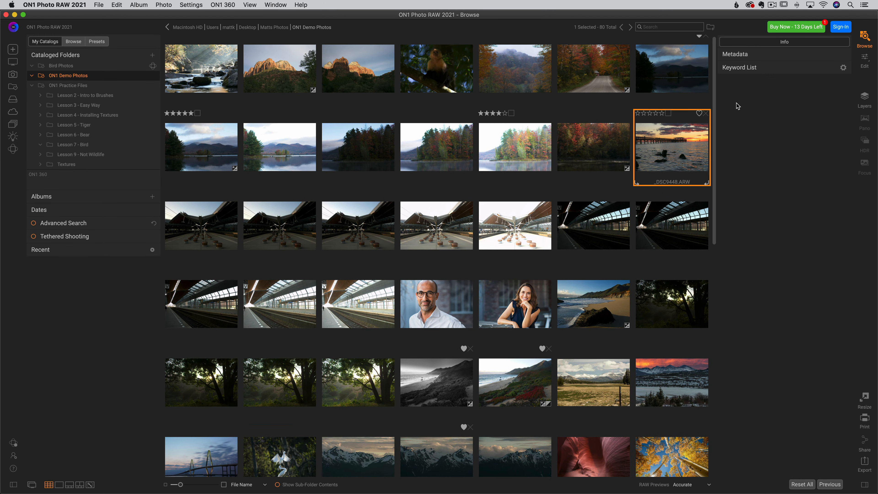
left_click(865, 59)
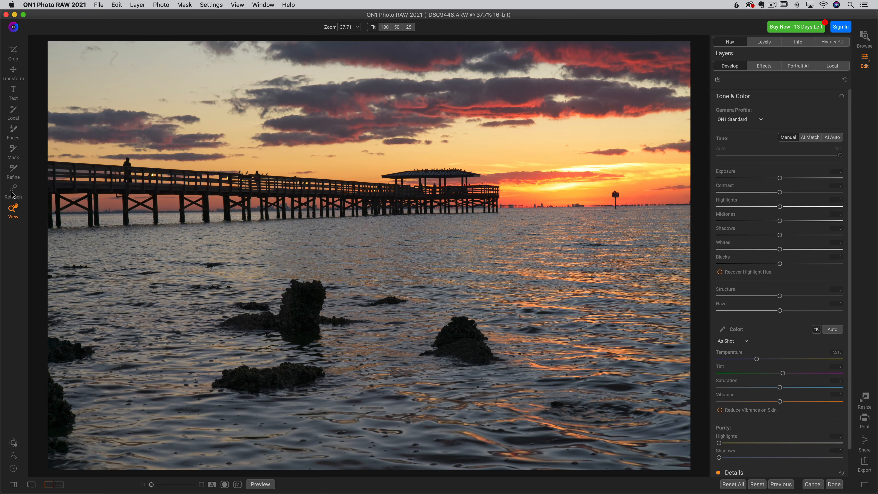
Retouch out the marker post on the horizon with a size 175 brush and place its source in the clear sky just left of it.
mouse_move(13, 195)
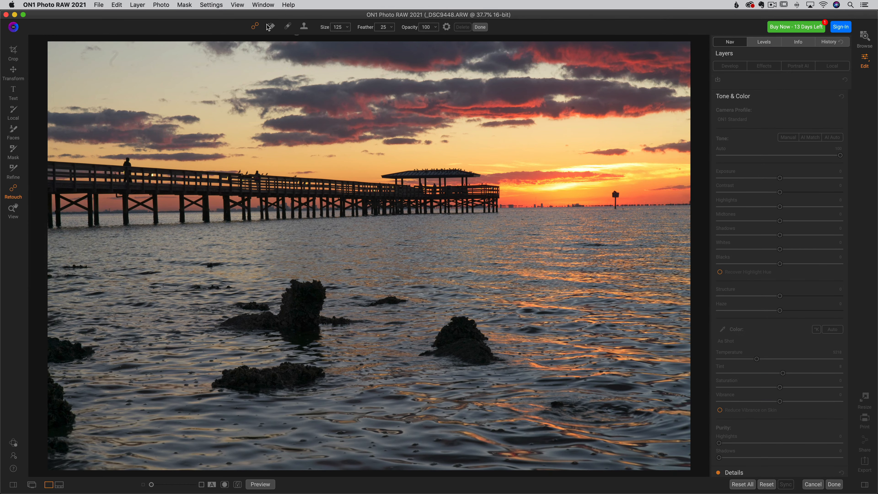
mouse_move(255, 30)
key("bracketright")
key("bracketright")
mouse_move(612, 194)
left_mouse_down()
mouse_move(616, 208)
mouse_move(615, 193)
left_mouse_up()
left_click_drag(597, 196, 478, 193)
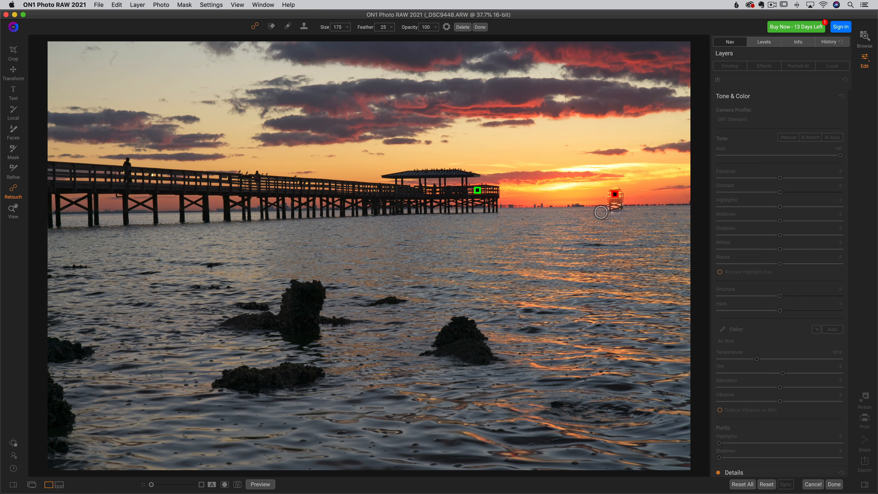
left_click_drag(477, 191, 588, 195)
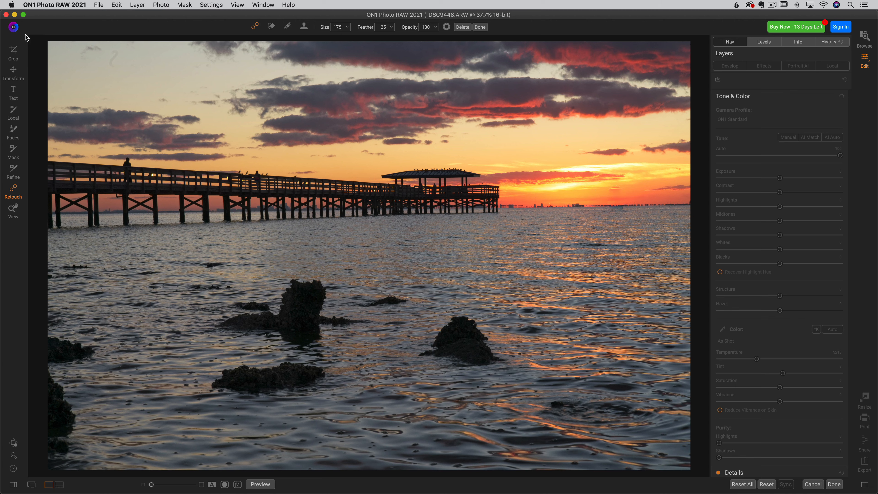
Switch to the Crop tool, then return to Retouch and reselect the existing retouch spot on the horizon.
left_click(14, 50)
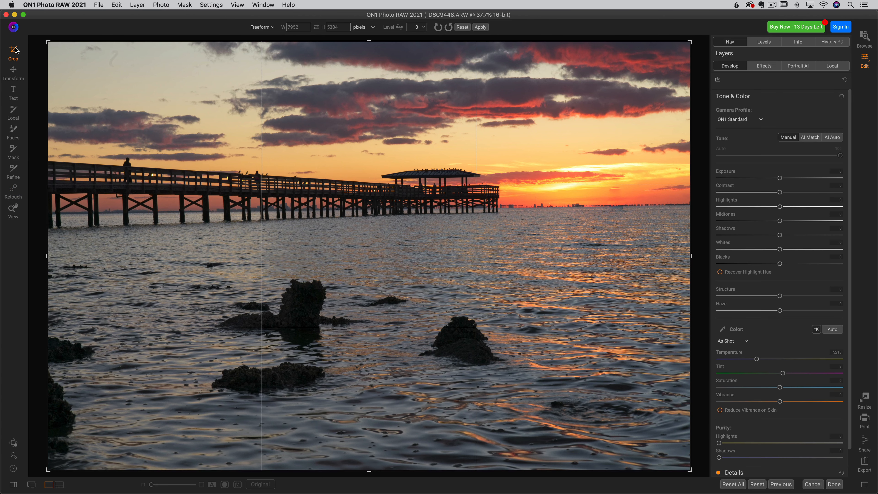
left_click(14, 191)
left_click(614, 200)
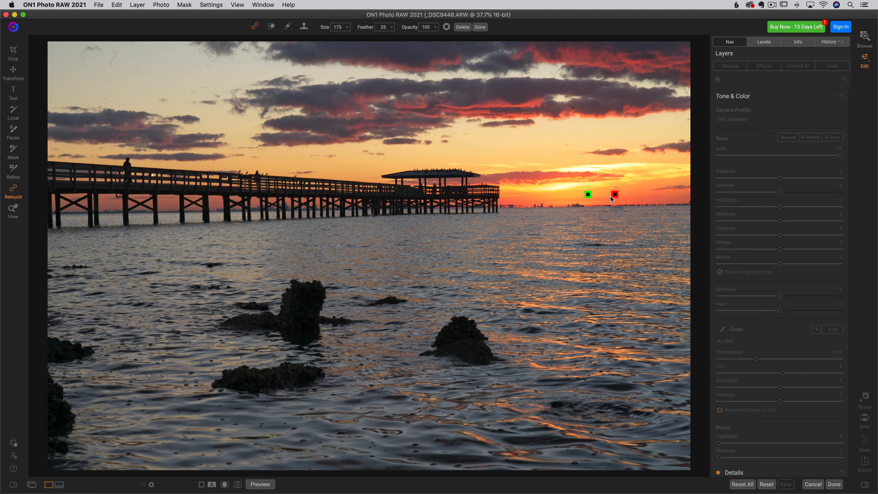
Return to the photo browser, search the current photos for duplicates with Smart Organize, and review the groups.
left_click(864, 36)
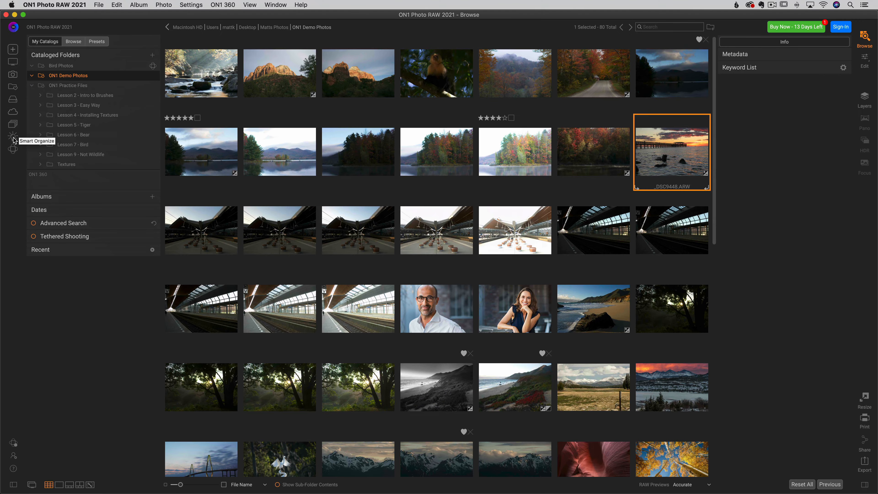
left_click(13, 139)
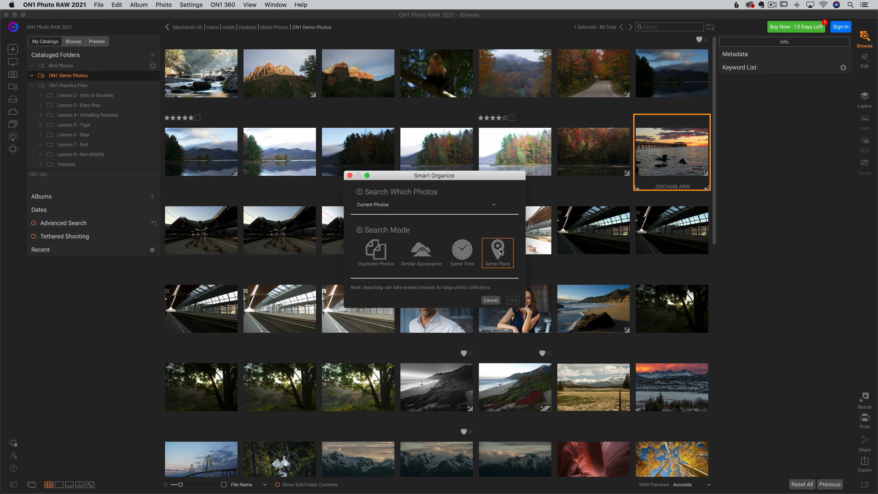
left_click(370, 247)
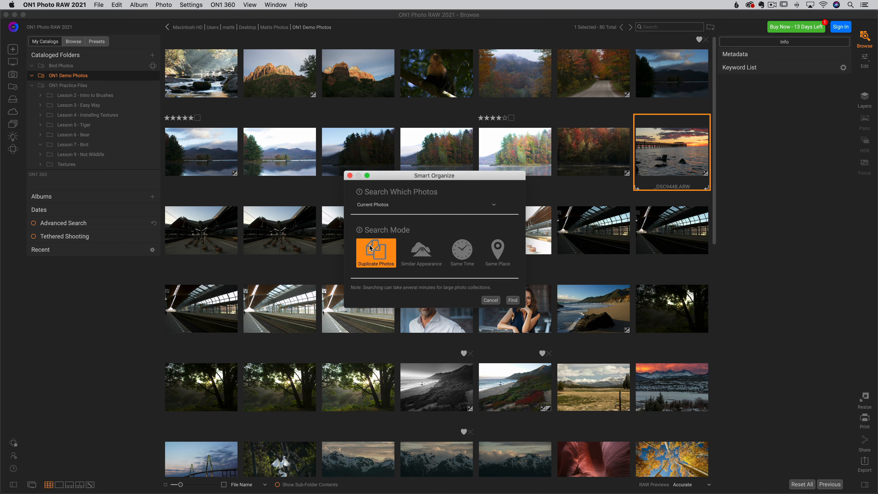
left_click(512, 300)
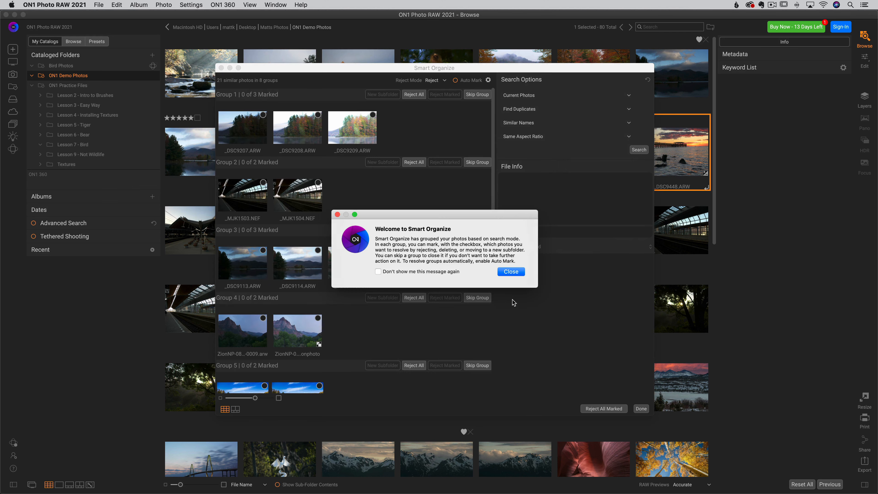
left_click(512, 270)
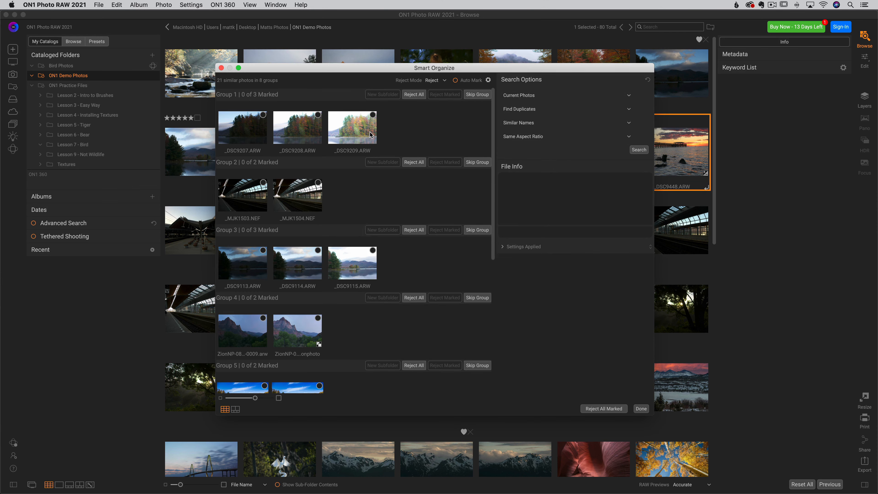
scroll(302, 285, "down", 2)
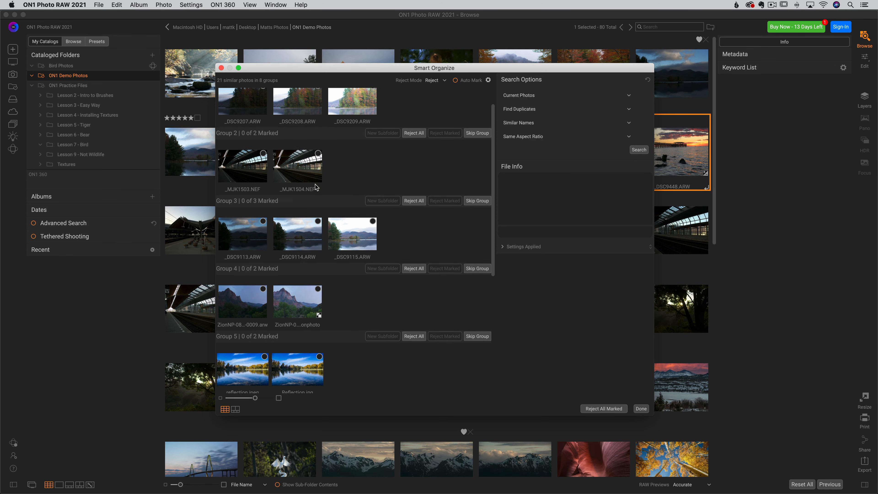
left_click(641, 409)
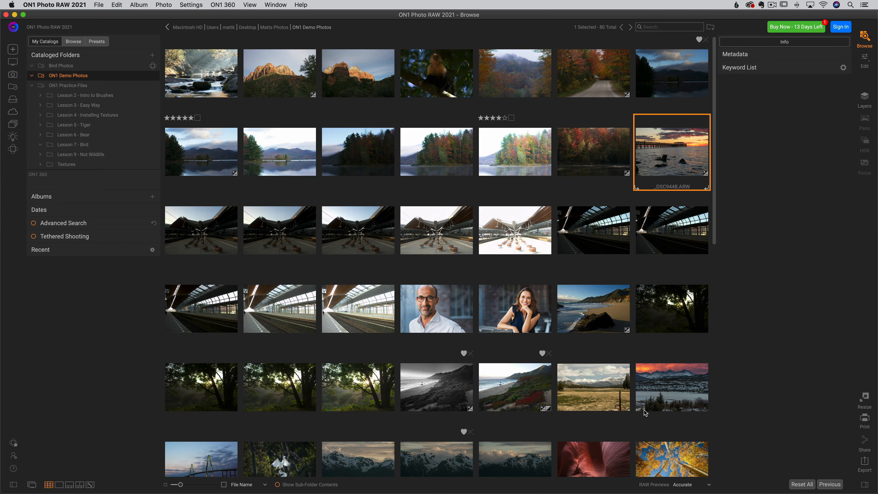
Search the current photos with Smart Organize using the Similar Appearance mode and dismiss the welcome message.
left_click(13, 137)
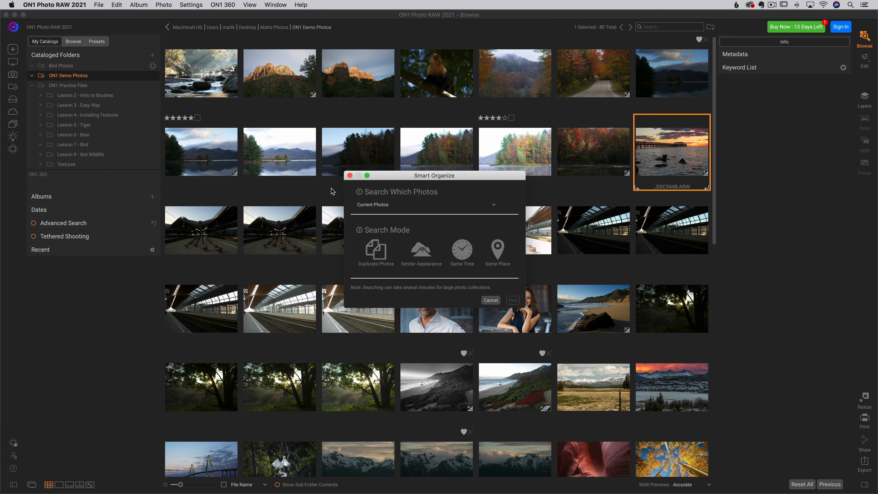
left_click(425, 251)
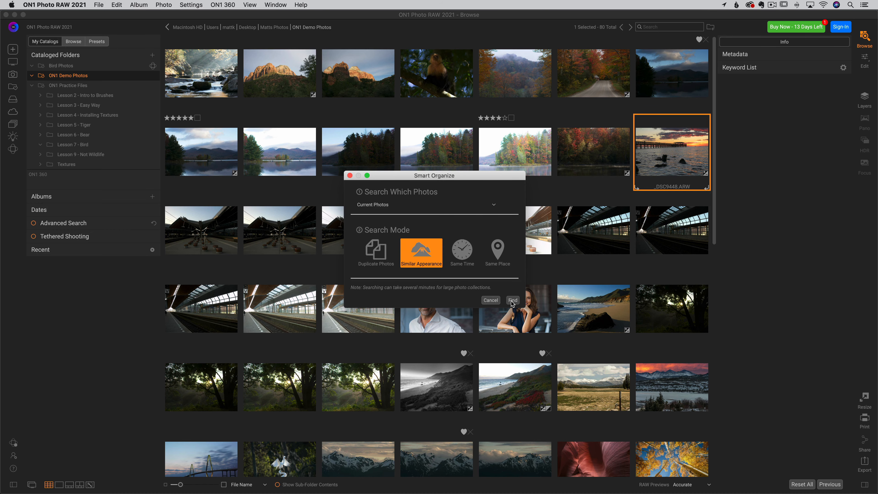
left_click(512, 300)
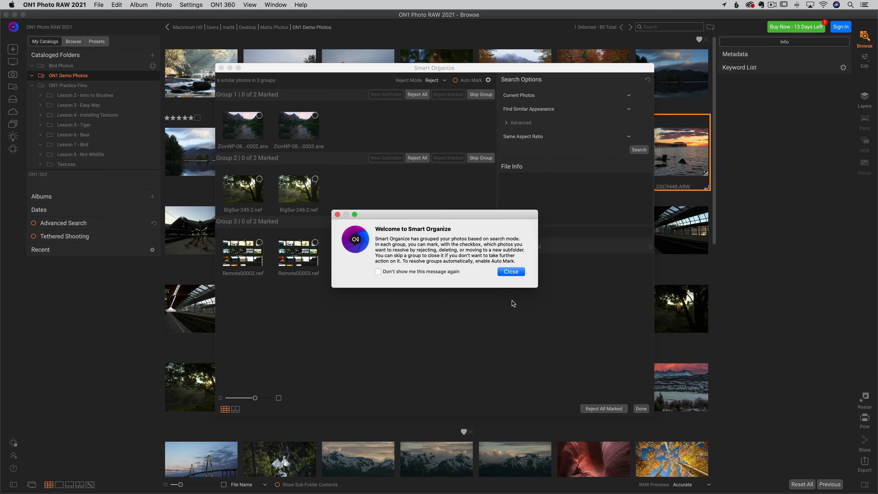
left_click(511, 272)
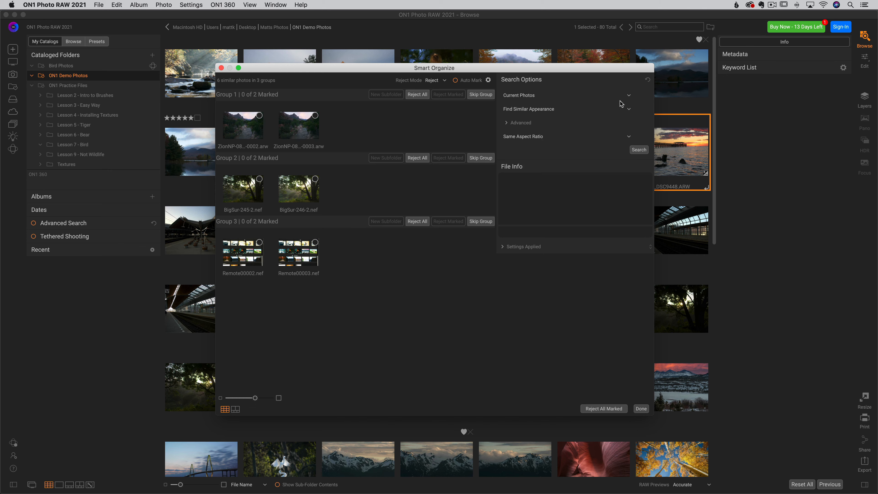
Review the Smart Organize choices for search location, search mode and advanced matching, and close Smart Organize.
left_click(629, 96)
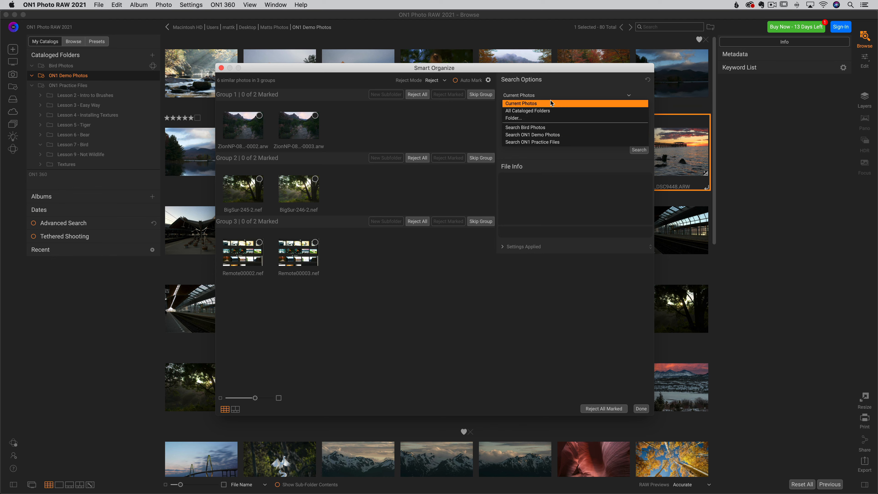
left_click(558, 93)
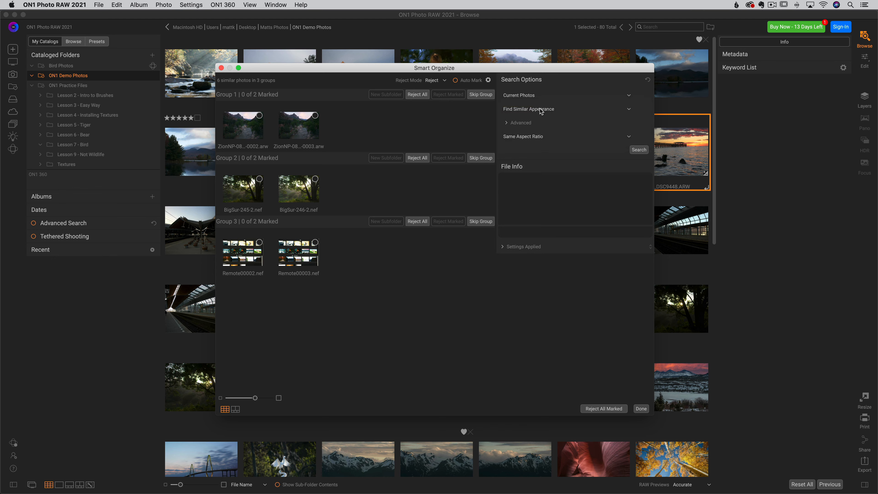
left_click(541, 109)
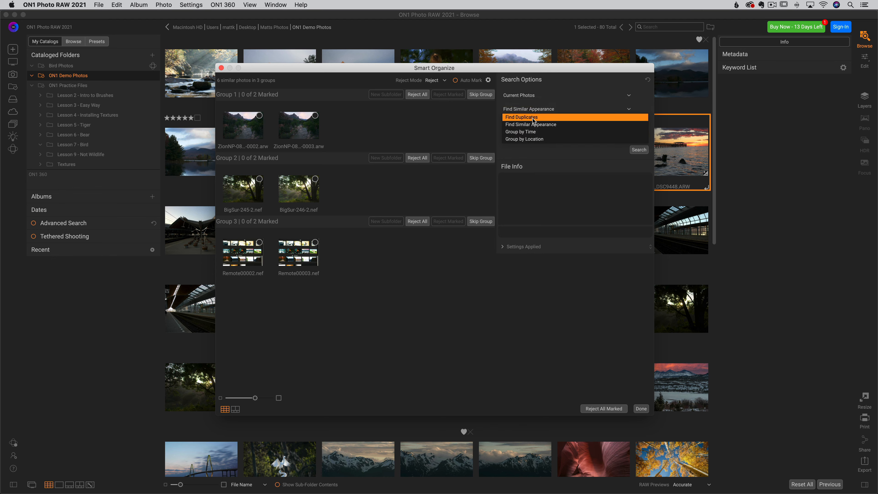
left_click(561, 97)
left_click(507, 122)
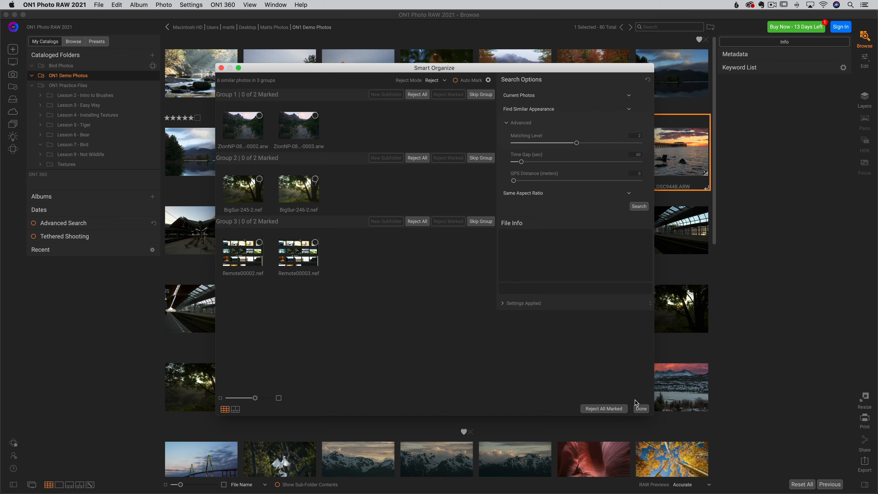
left_click(639, 408)
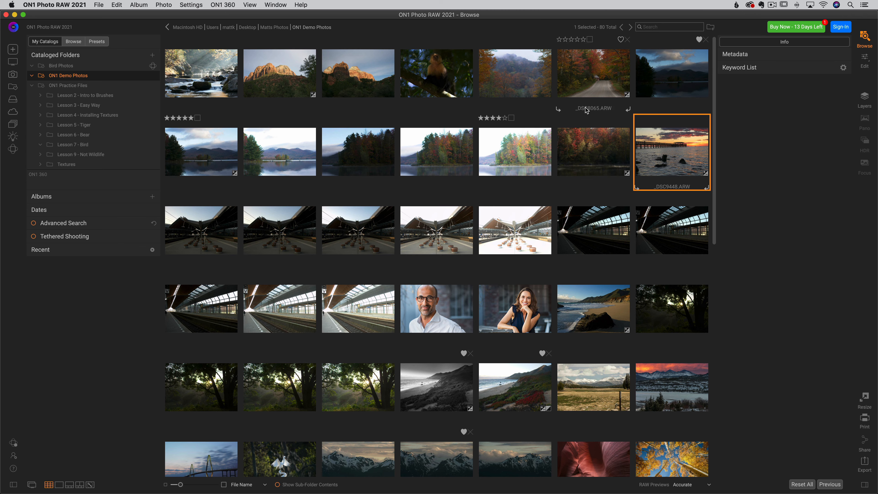
Open the dark autumn trees photo above the misty lake for editing and add a Replace Color filter.
left_click(590, 160)
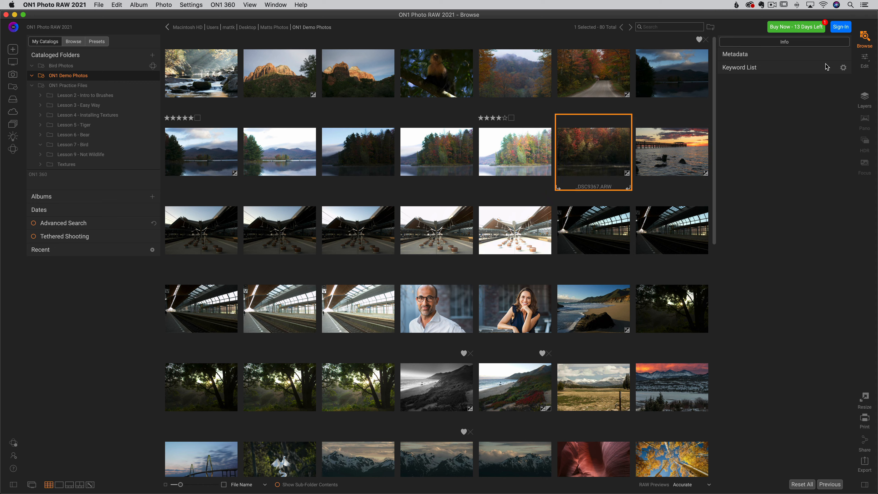
left_click(866, 59)
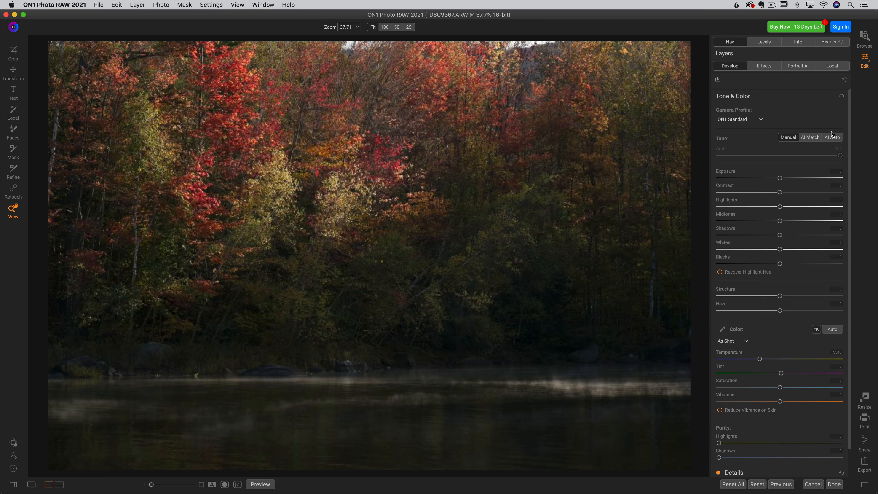
left_click(765, 67)
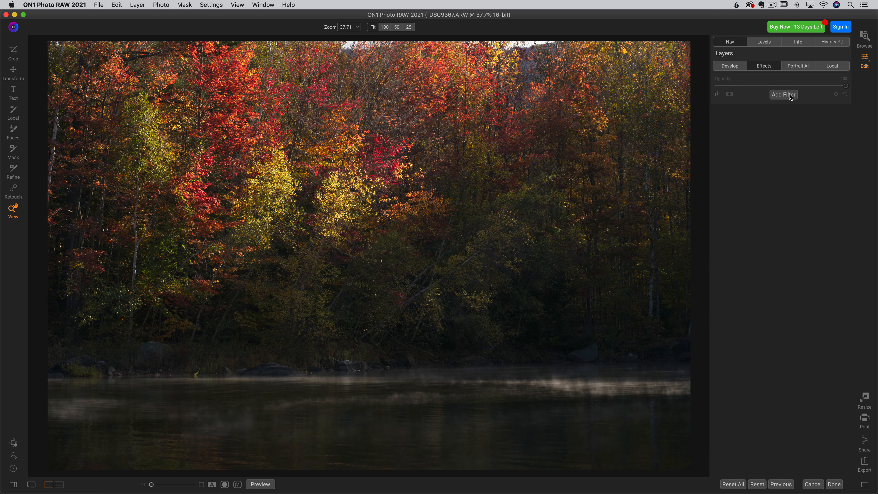
left_click(777, 95)
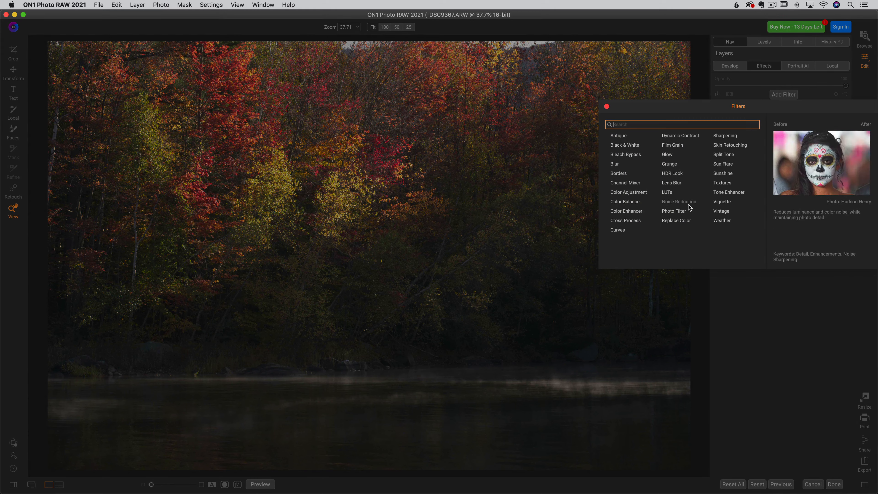
left_click(680, 221)
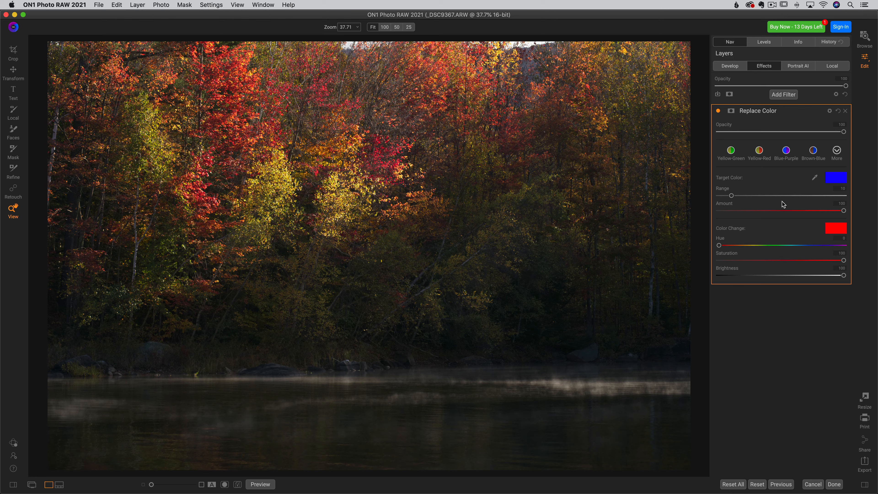
Sample the dark green foliage as the Replace Color target, narrow the range slightly, and set the amount to 54.
left_click(813, 181)
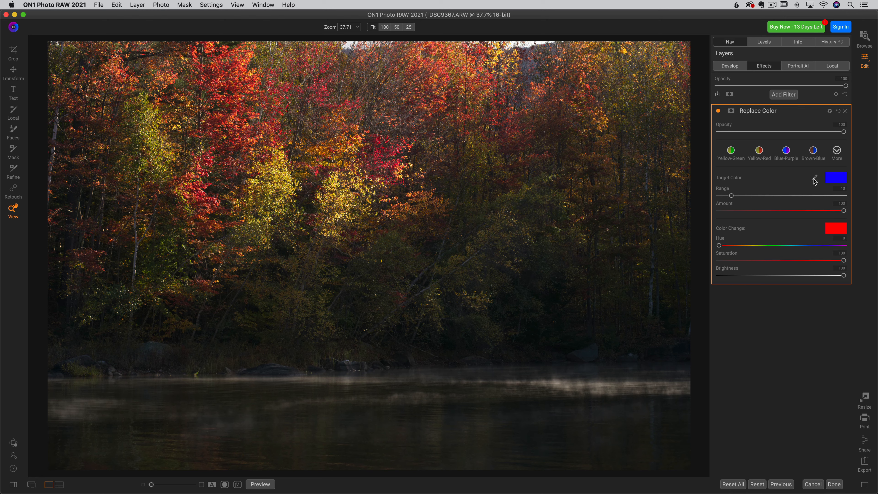
left_click(384, 248)
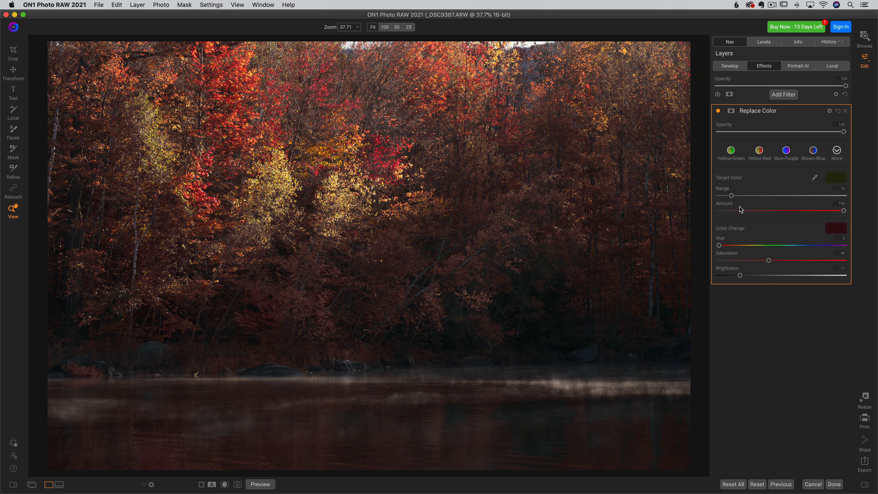
mouse_move(732, 196)
left_mouse_down()
mouse_move(808, 197)
mouse_move(719, 197)
mouse_move(854, 202)
mouse_move(727, 198)
left_mouse_up()
left_click_drag(843, 211, 706, 212)
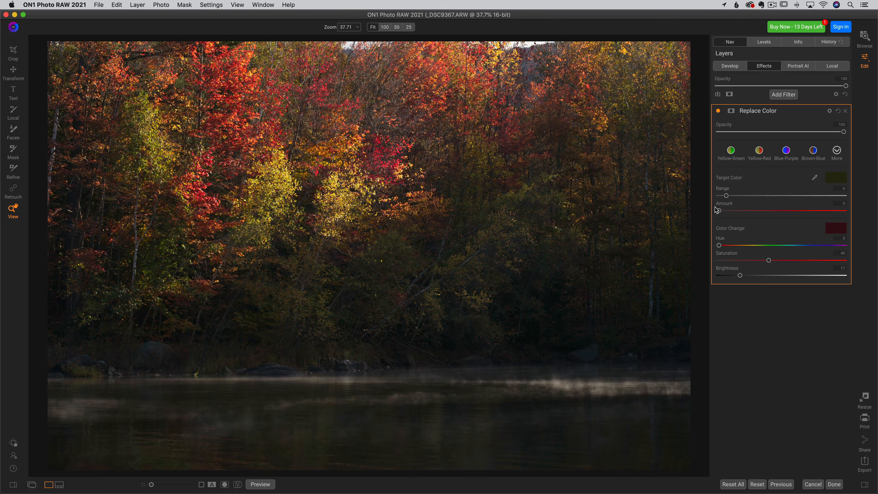
left_click_drag(716, 212, 826, 212)
left_click_drag(826, 211, 782, 214)
mouse_move(780, 212)
left_mouse_down()
mouse_move(749, 212)
mouse_move(787, 211)
left_mouse_up()
Set the replacement color to hue 13, saturation 68 and brightness 22.
left_click_drag(720, 246, 723, 246)
left_click_drag(770, 260, 804, 260)
mouse_move(757, 276)
left_mouse_down()
mouse_move(771, 275)
mouse_move(747, 275)
left_mouse_up()
Compare the photo with and without the Replace Color filter, and show the filter's masking options.
left_click(719, 111)
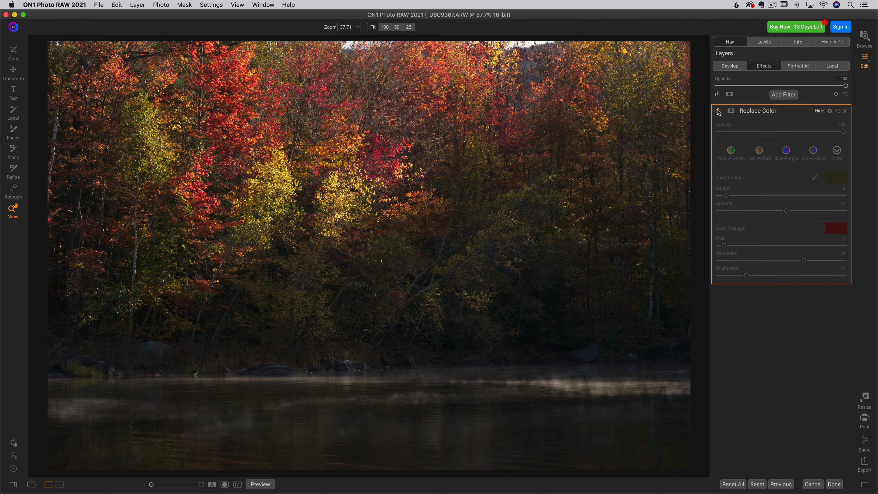
left_click(718, 111)
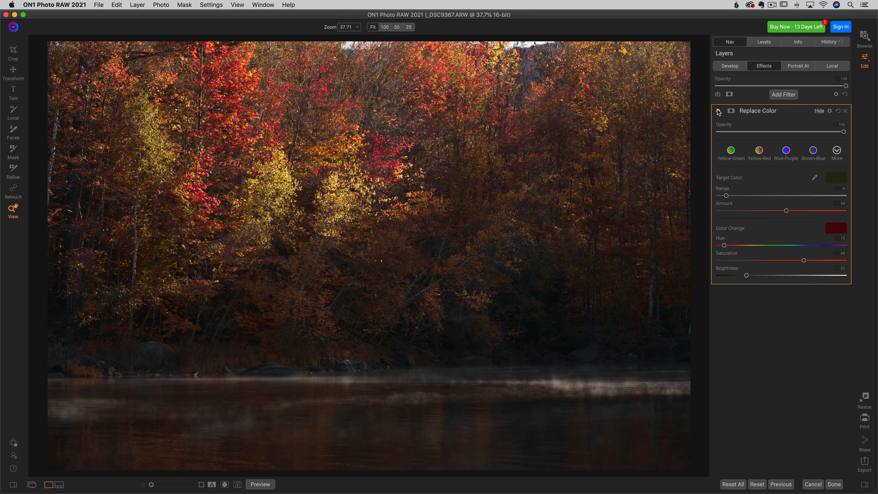
left_click(719, 111)
left_click(718, 111)
left_click(719, 111)
left_click(718, 112)
left_click(731, 110)
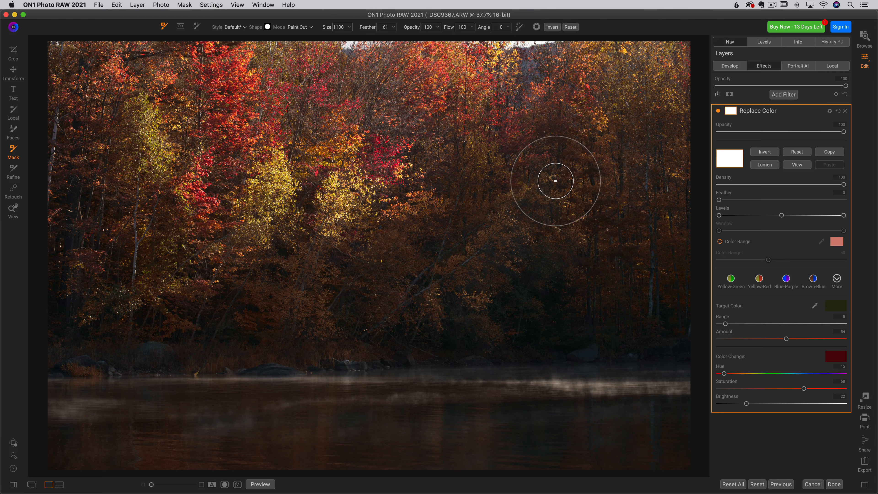
Return to the photo browser, open the Bird Photos folder, and view the Quick Slideshow options.
left_click(865, 36)
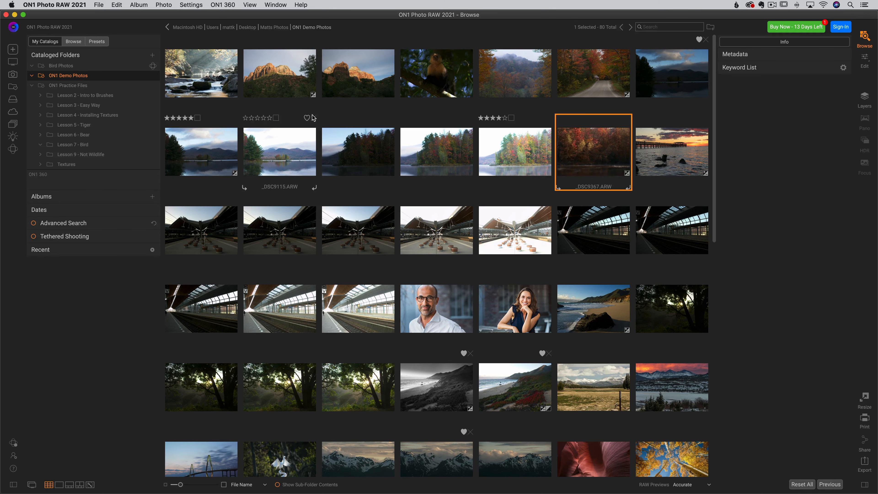
left_click(75, 66)
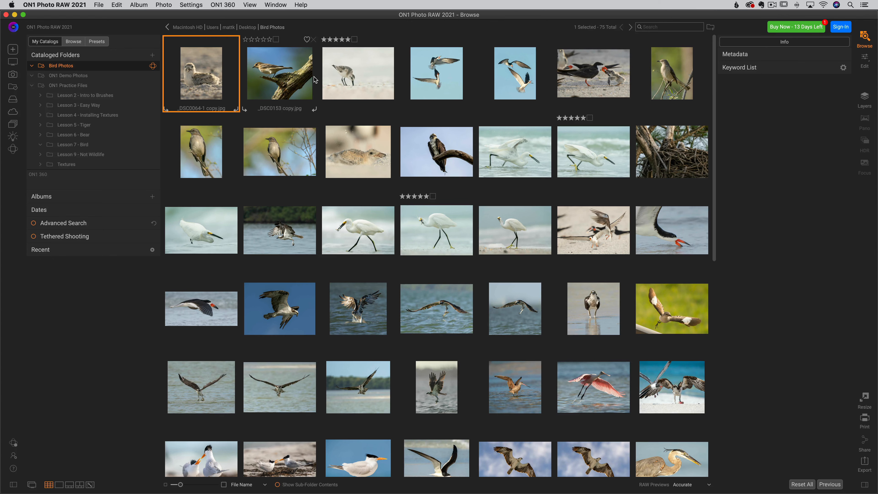
left_click(277, 5)
mouse_move(292, 62)
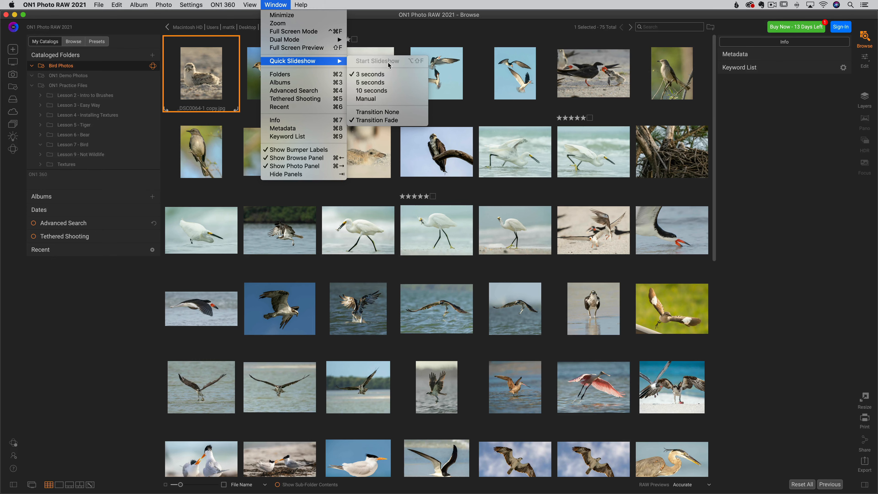
left_click(276, 6)
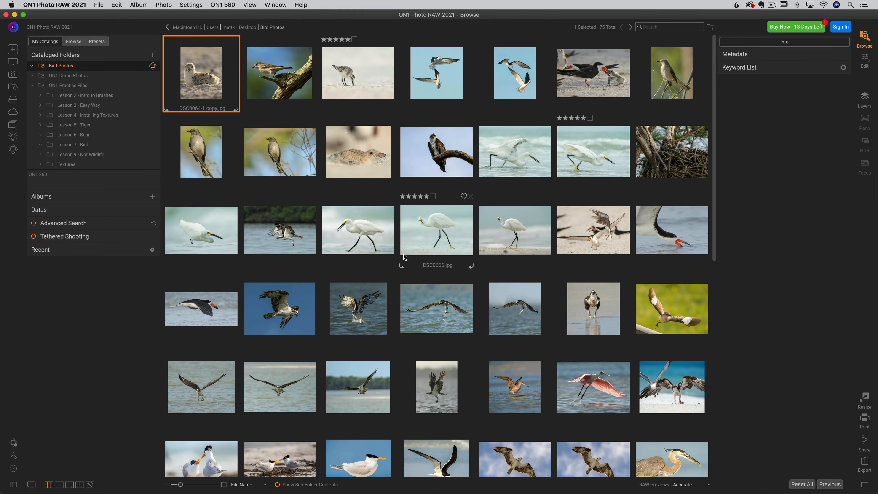
Play a quick slideshow of the first 25 bird photos, exit it, and select only the next osprey photo.
left_click(431, 318, "shift")
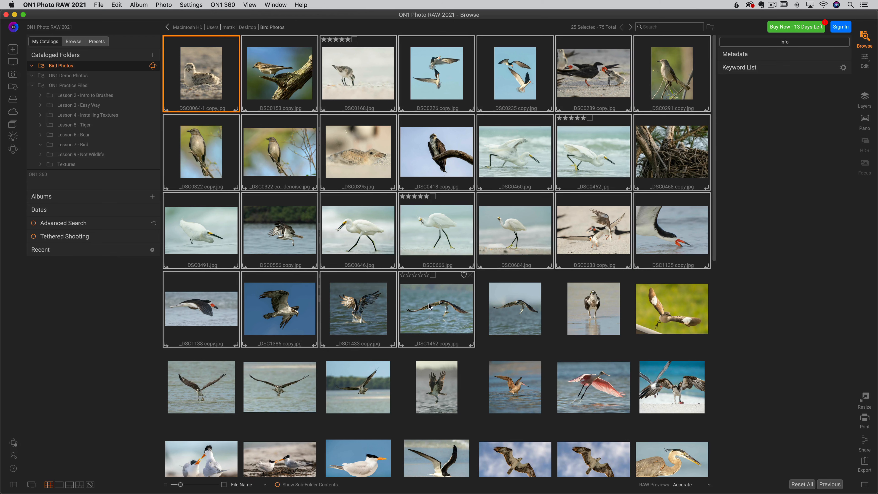
left_click(271, 5)
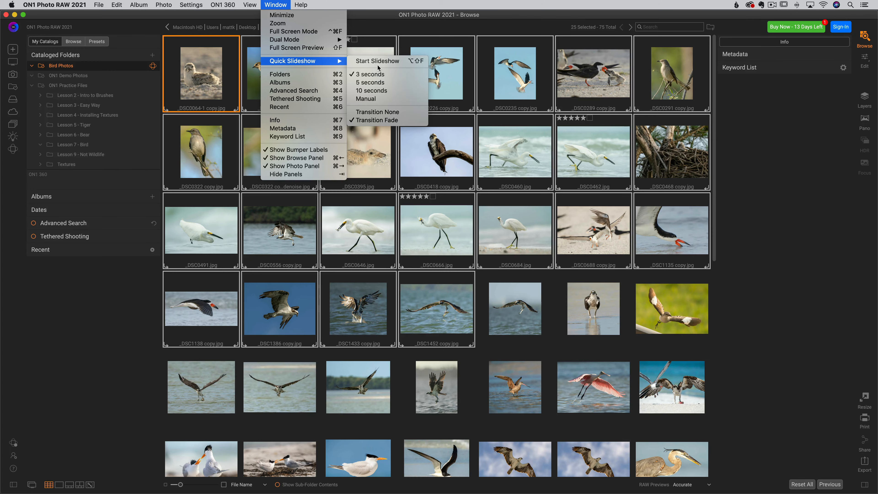
left_click(394, 61)
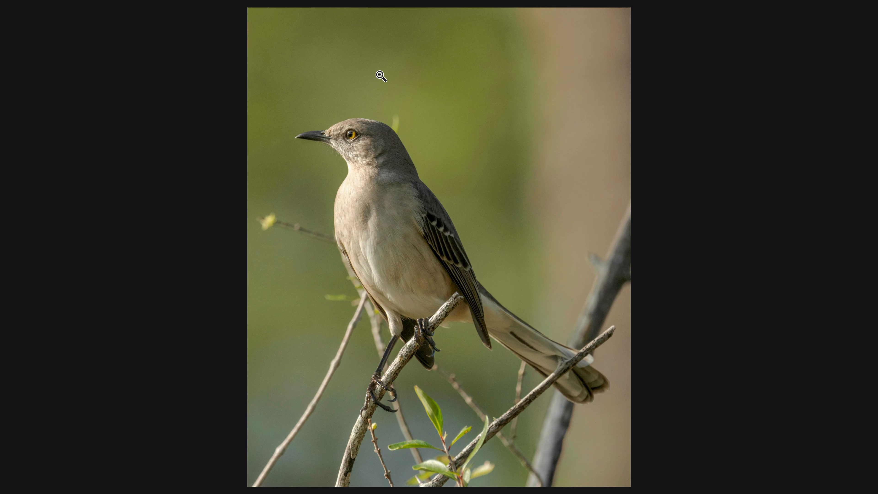
key("Escape")
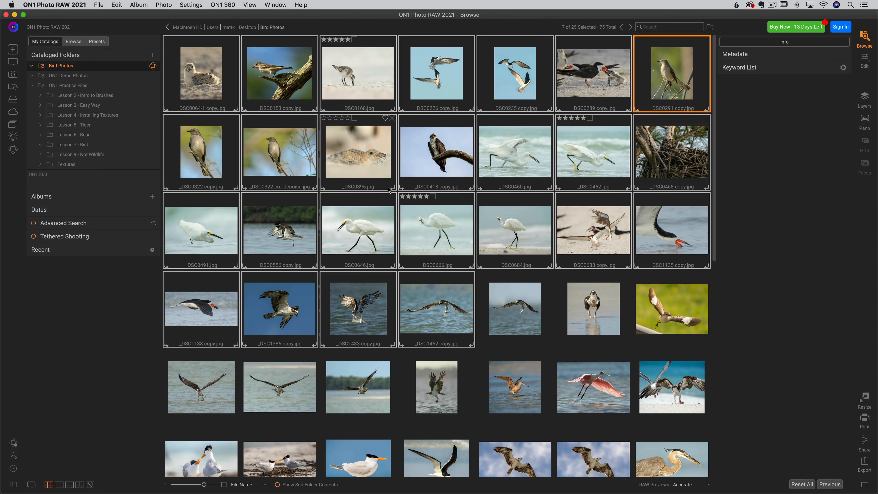
left_click(515, 309)
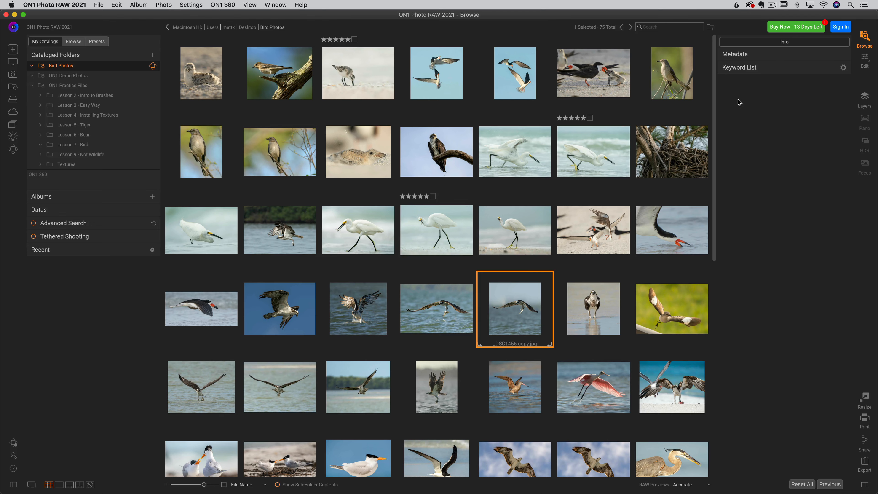
Open the smiling woman's portrait from the ON1 Demo Photos folder for editing and apply Portrait AI.
left_click(102, 76)
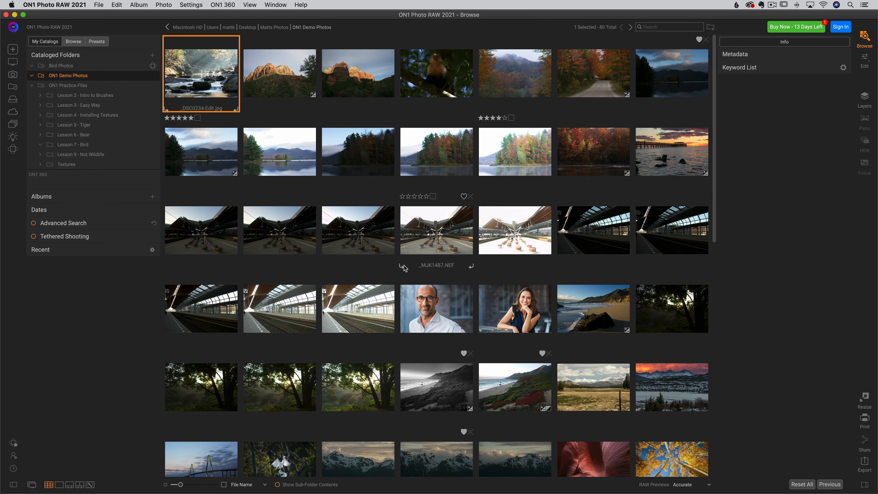
left_click(516, 316)
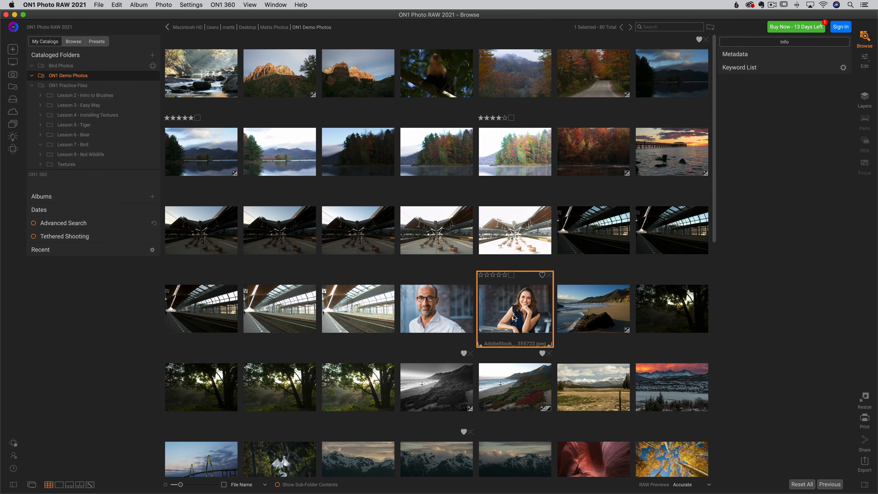
left_click(865, 61)
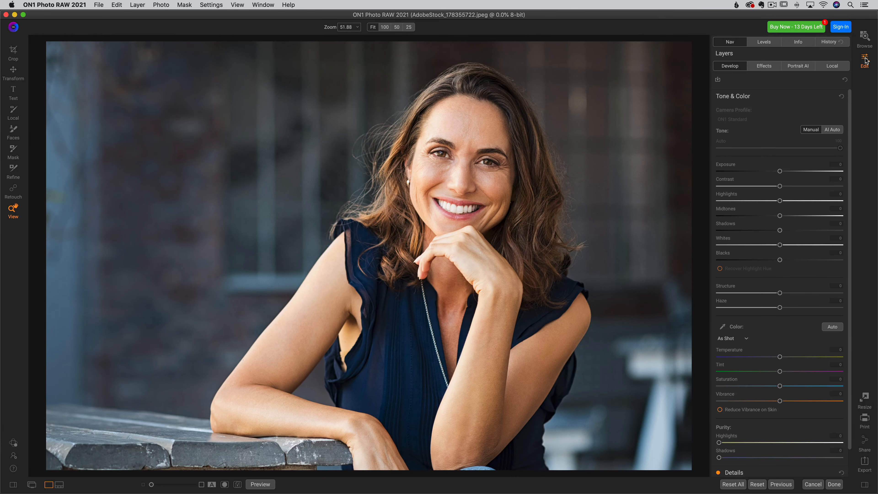
left_click(803, 66)
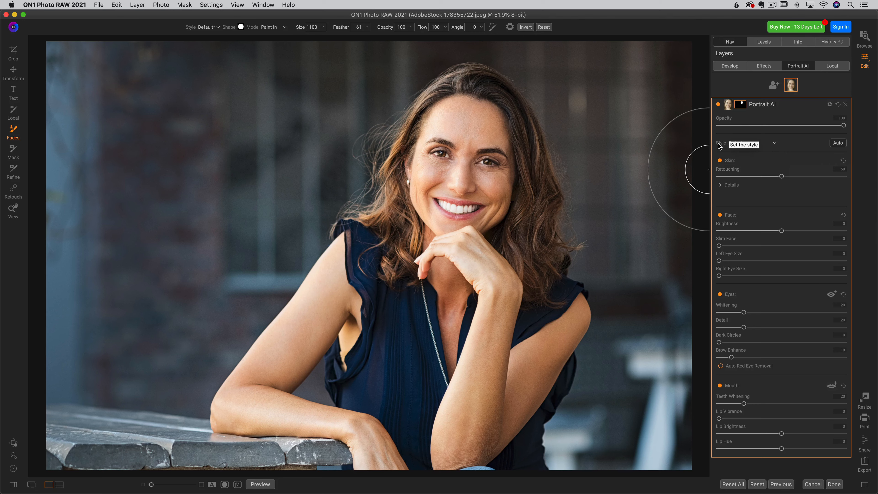
Preview the Portrait AI styles on the woman's face at 100% zoom, keep Default, and review the mouth and eye-size controls.
left_click(774, 144)
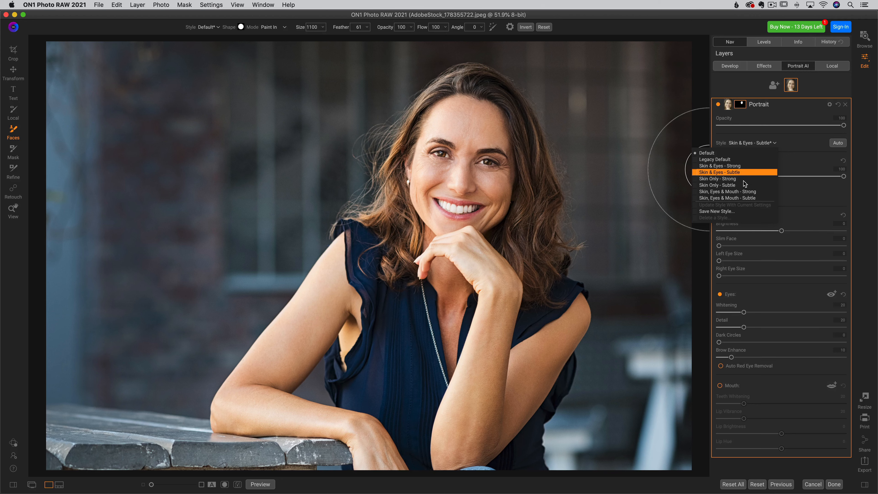
key("super+1")
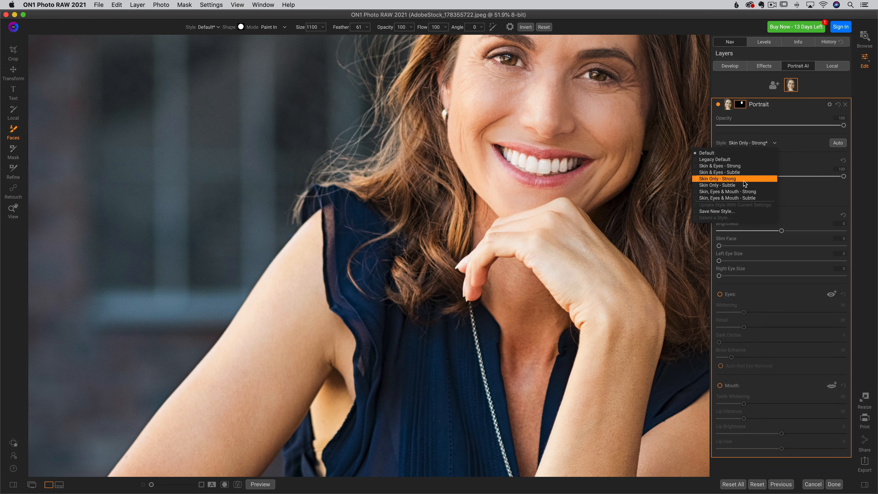
left_click(707, 153)
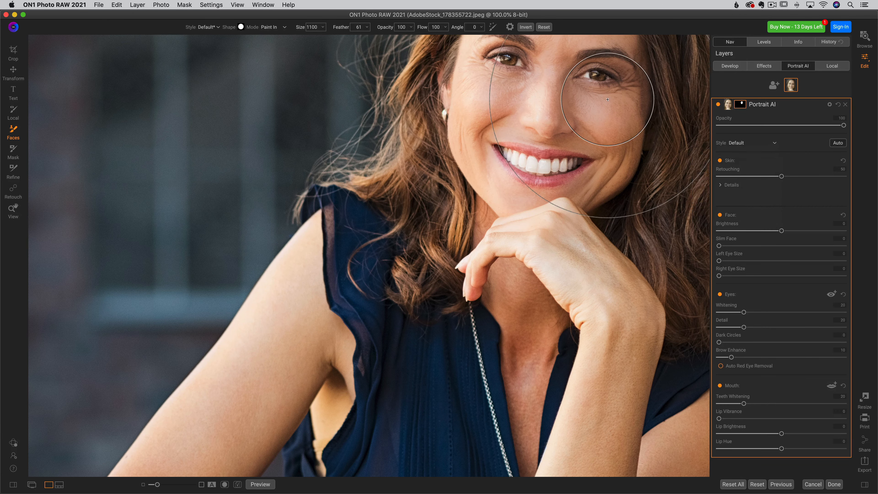
mouse_move(622, 108)
left_mouse_down()
mouse_move(504, 202)
mouse_move(487, 183)
left_mouse_up()
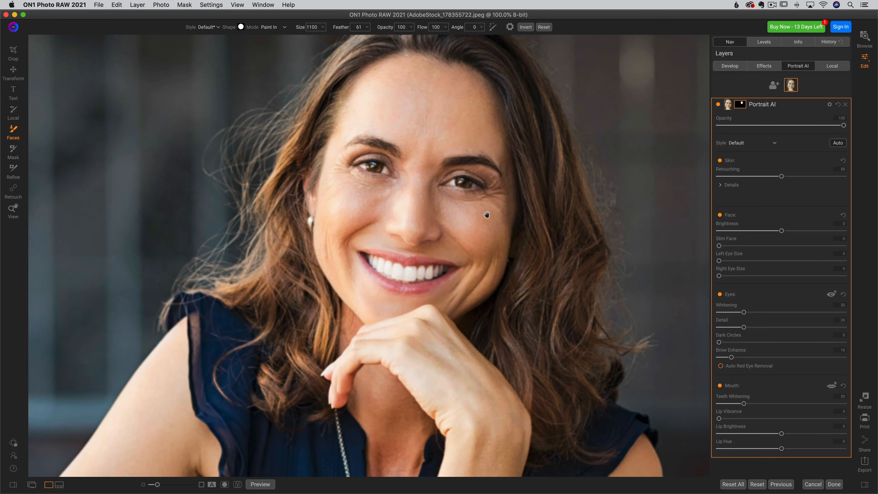
left_click(766, 145)
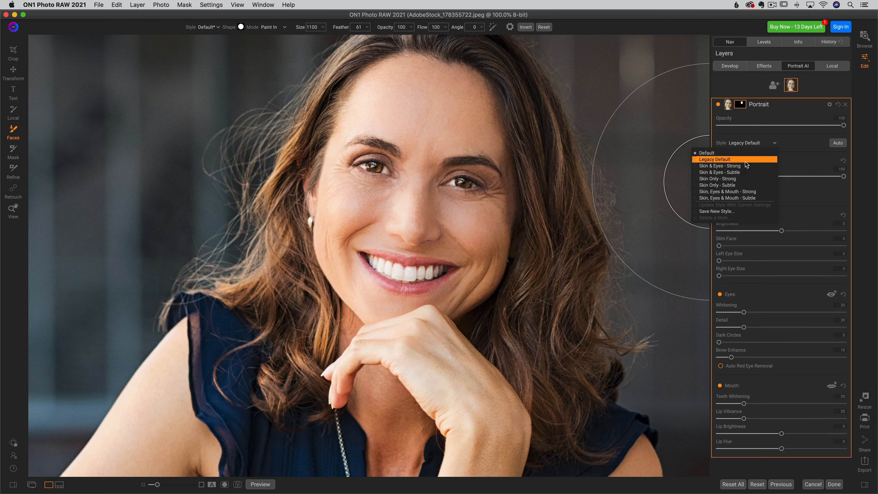
left_click(790, 142)
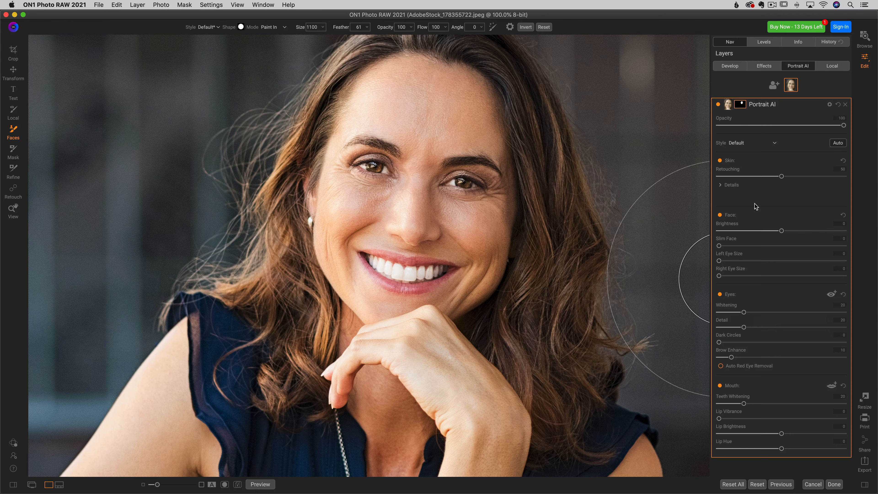
left_click(832, 388)
mouse_move(720, 260)
left_mouse_down()
mouse_move(758, 260)
mouse_move(705, 260)
left_mouse_up()
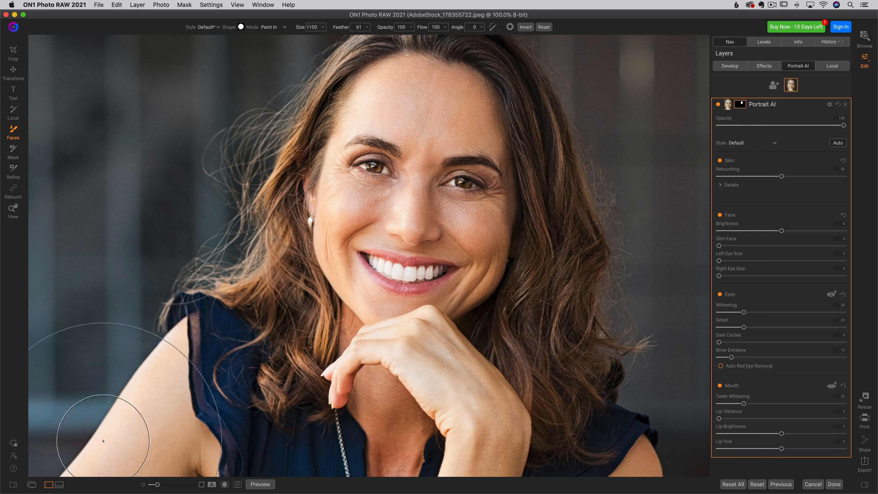
Show the filmstrip, add the portrait of the man with glasses to the selection, and view his face with Portrait AI.
left_click(59, 485)
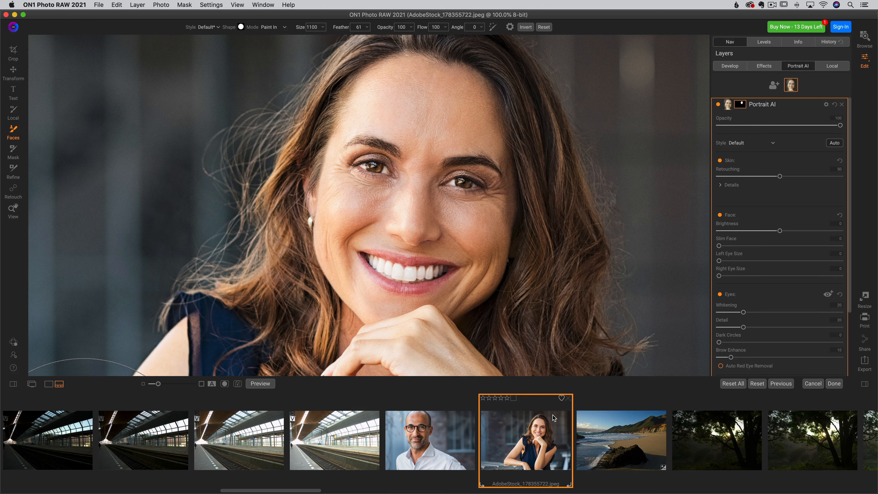
left_click(438, 435, "super")
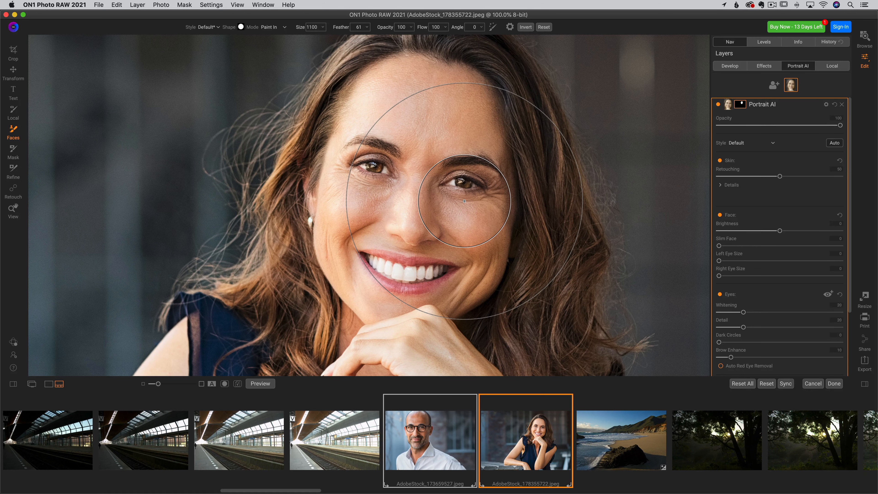
left_click(437, 420)
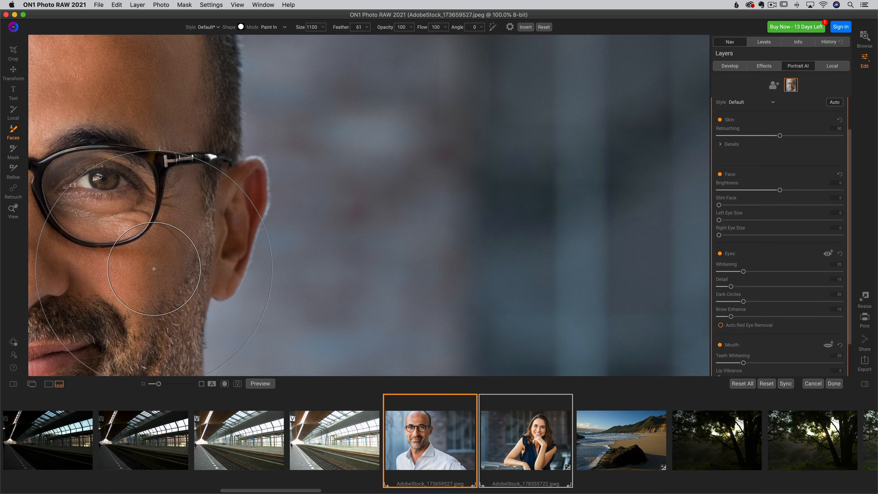
left_click_drag(168, 212, 402, 205)
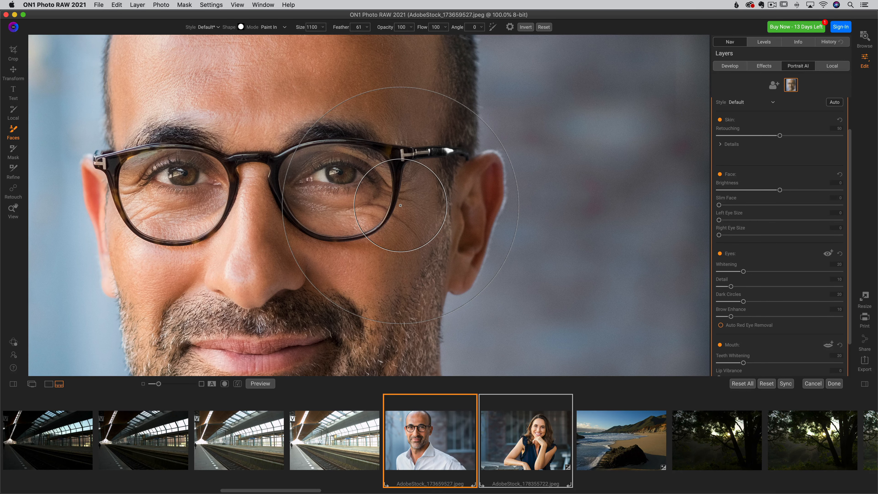